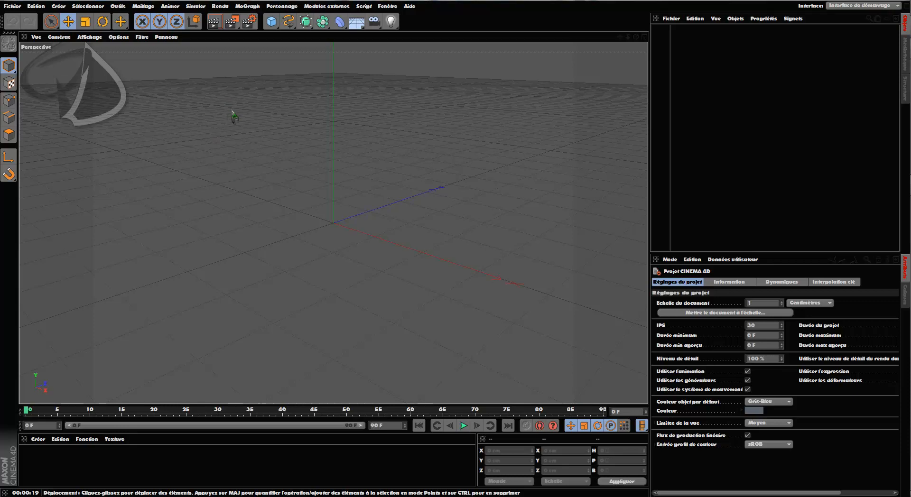
- Create a new material and open it in the material editor
double_click(56, 463)
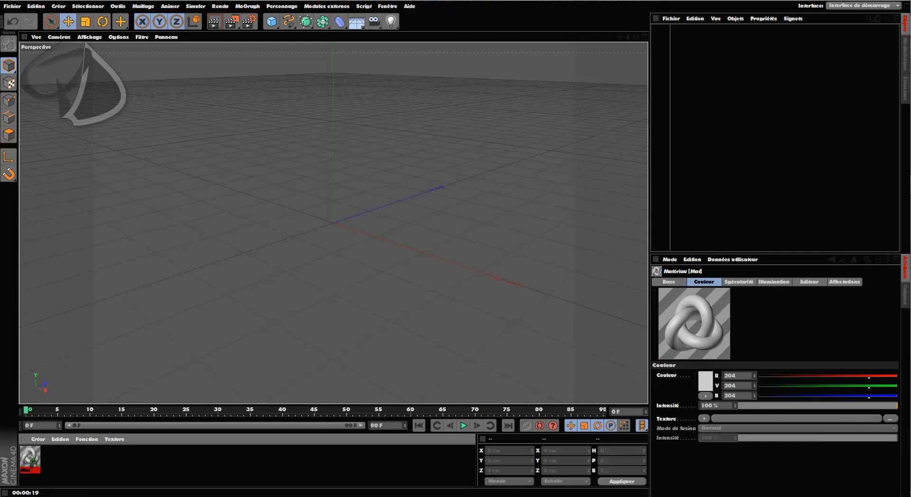
double_click(29, 458)
left_click_drag(285, 50, 352, 151)
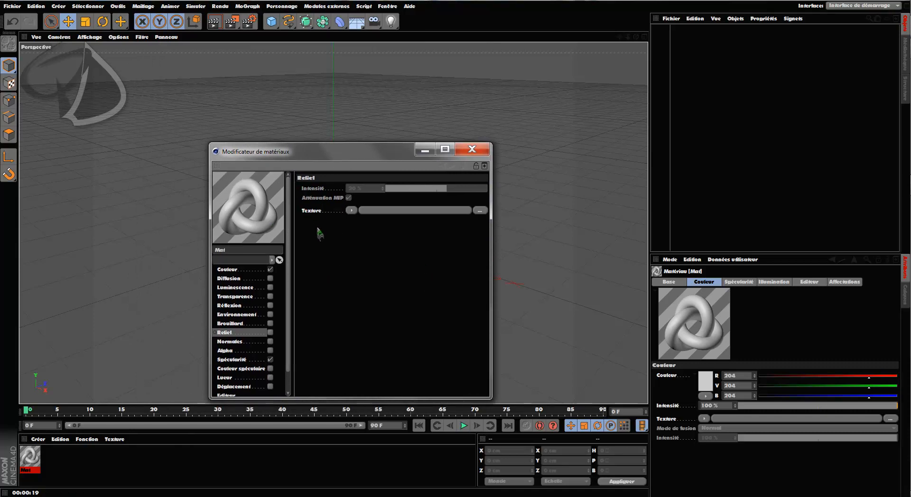
left_click_drag(361, 158, 341, 143)
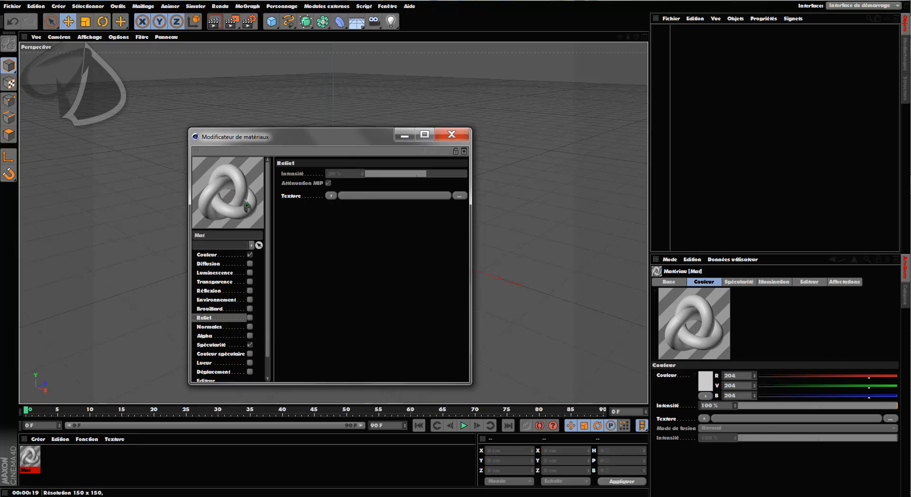
- Set the material preview to the Sphère parfaite shape at Très grande taille
right_click(220, 195)
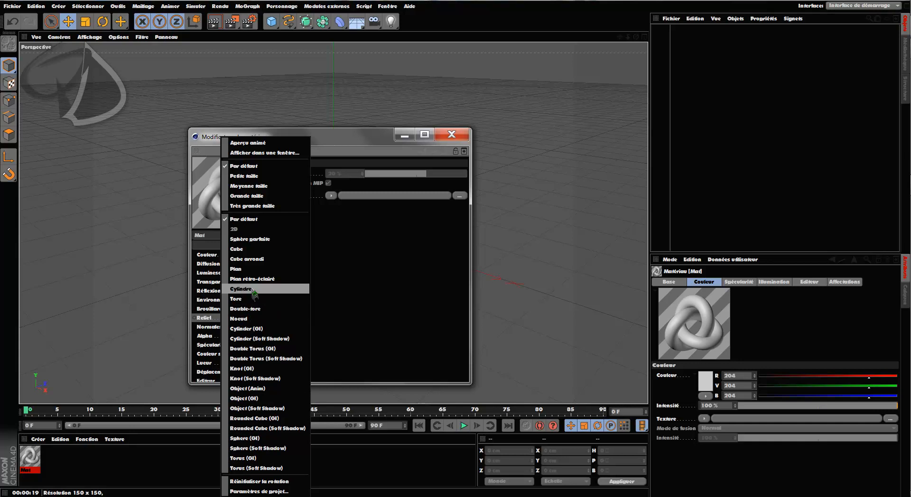
left_click(240, 249)
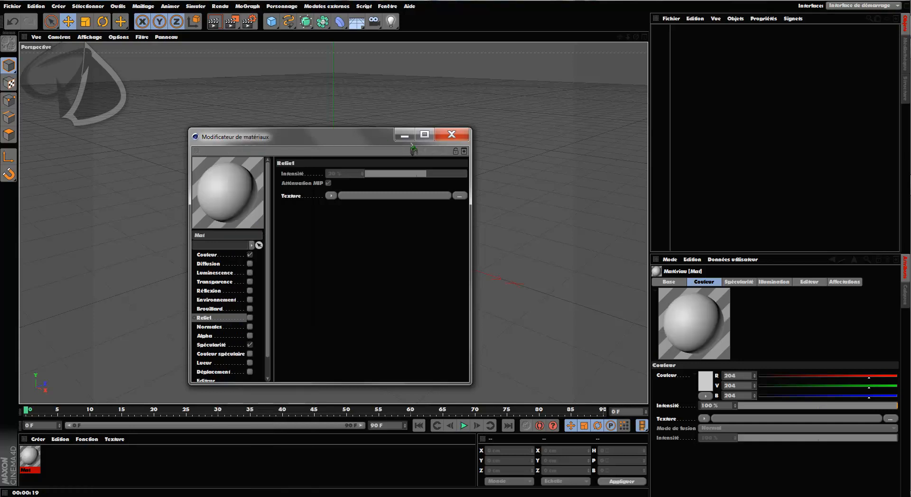
right_click(234, 201)
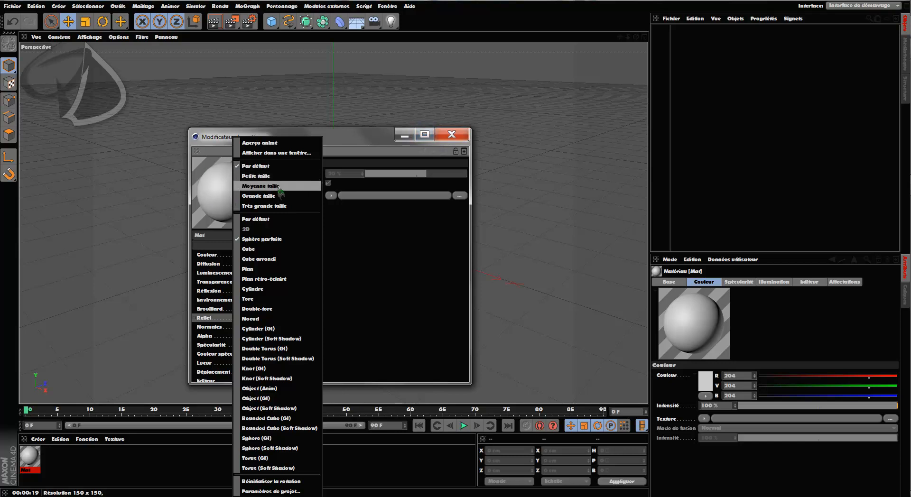
left_click(280, 207)
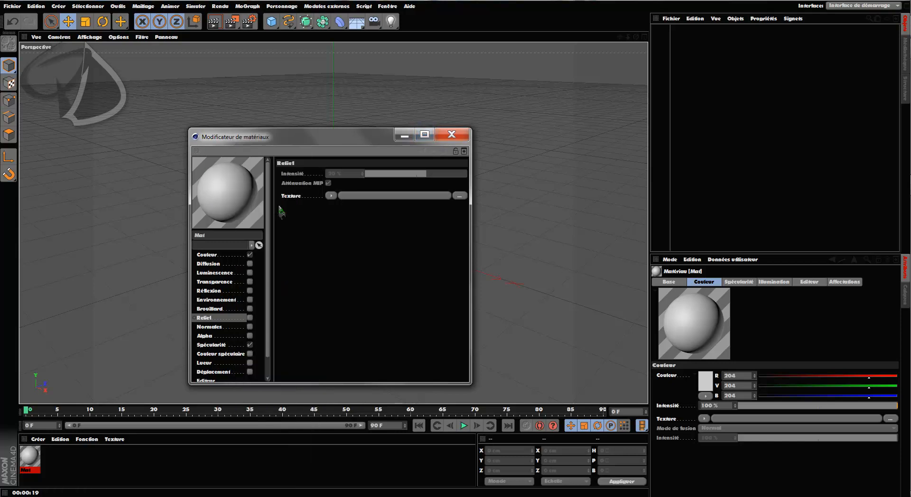
- Show the material preview in its own window, enlarge it, and arrange it beside the material editor
right_click(229, 192)
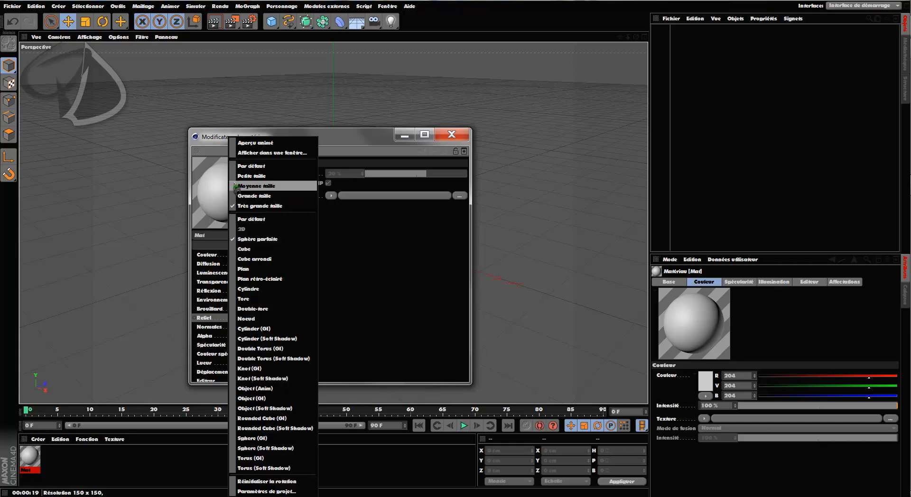
left_click(280, 153)
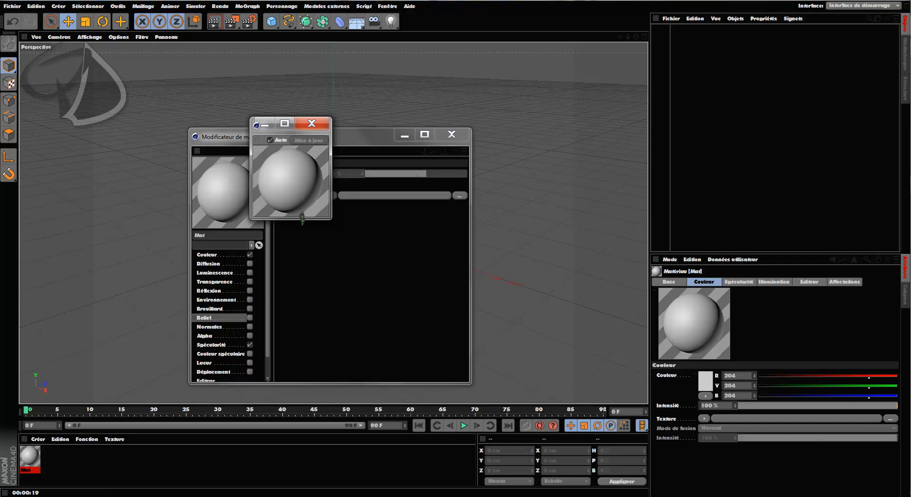
left_click_drag(302, 219, 301, 404)
left_click_drag(331, 261, 562, 264)
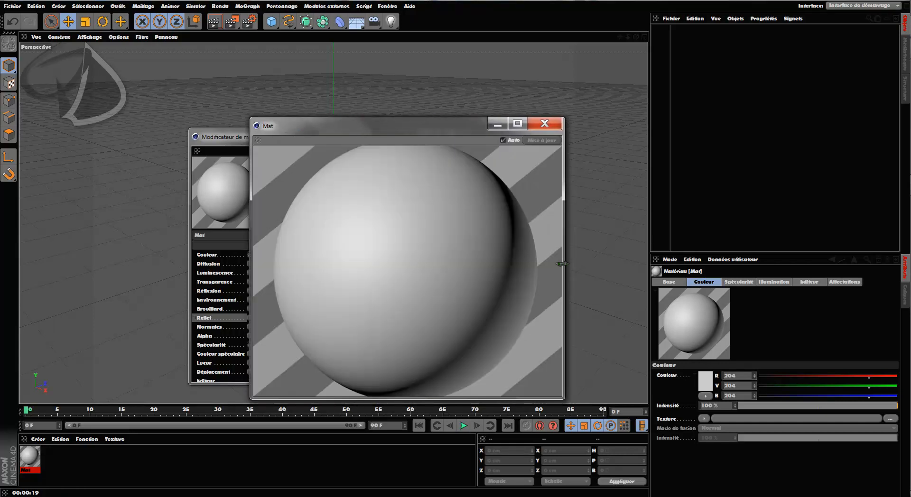
left_click_drag(473, 129, 696, 64)
left_click_drag(369, 141, 327, 121)
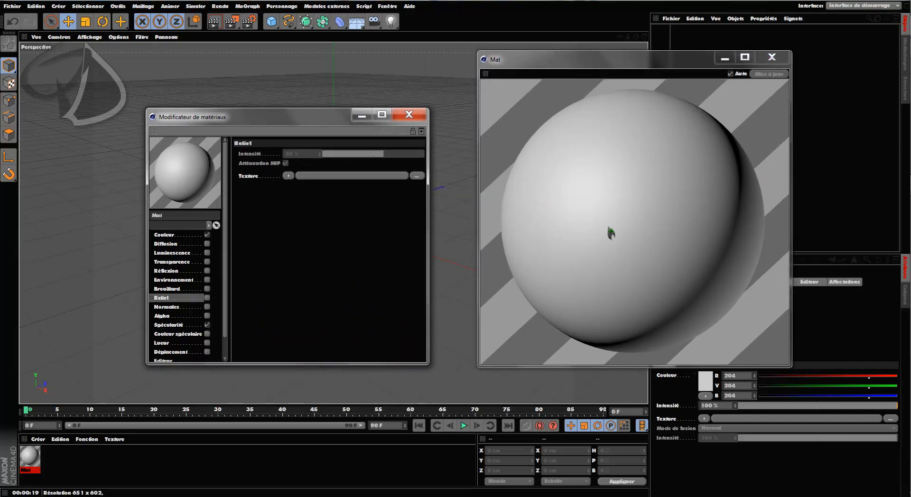
left_click_drag(332, 130, 300, 120)
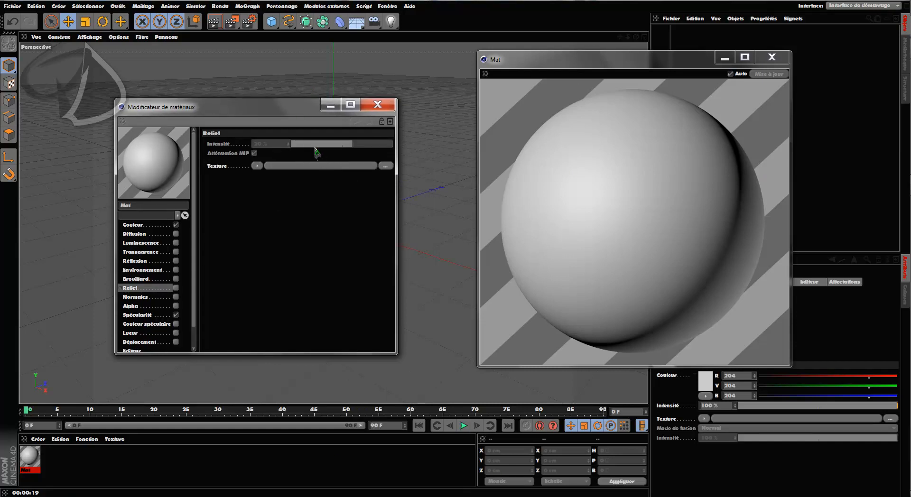
- Set the material's Couleur channel to white (255, 255, 255) with an intensity of 44%
left_click(141, 227)
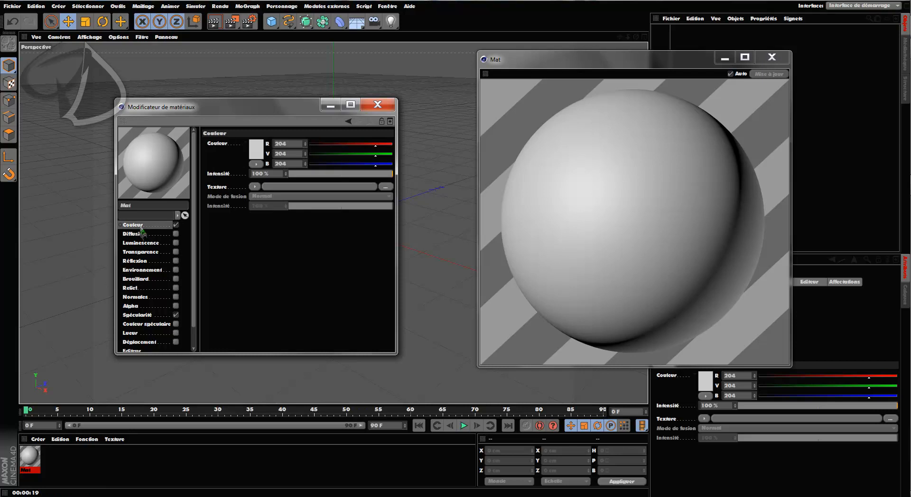
left_click(176, 225)
left_click(176, 225)
left_click(256, 151)
left_click_drag(204, 142, 189, 117)
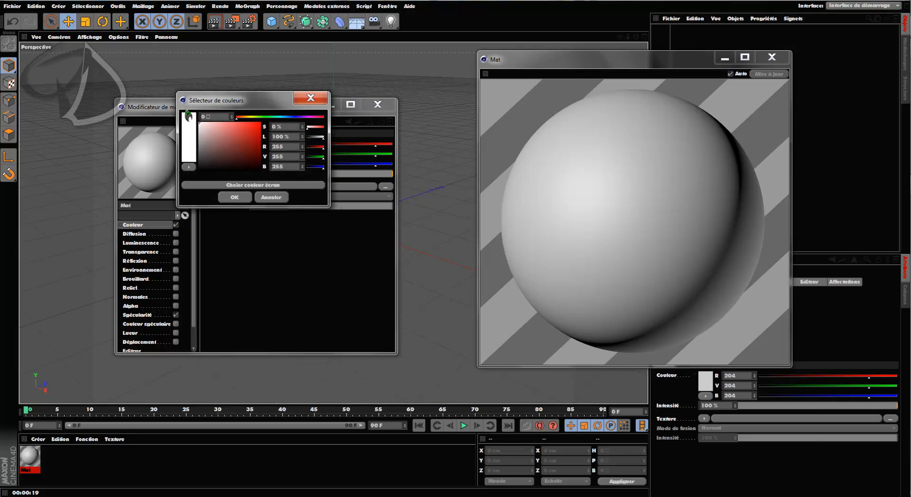
left_click(234, 197)
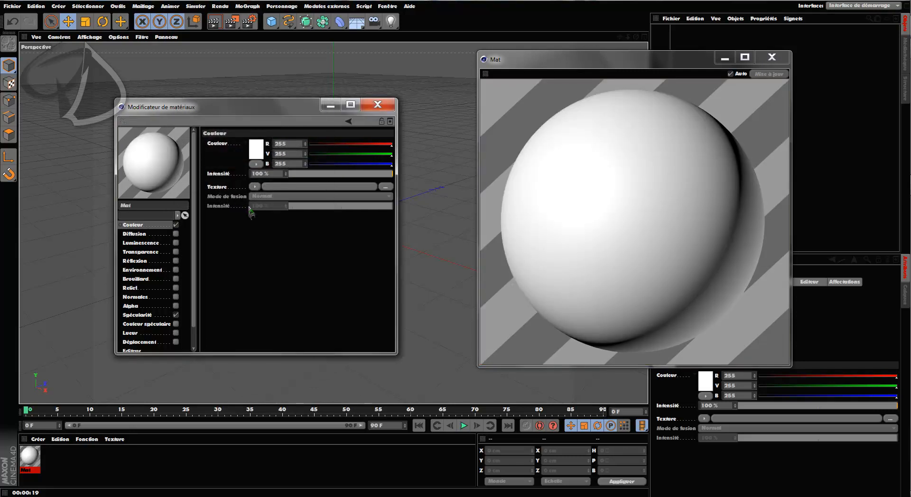
left_click_drag(391, 178, 336, 180)
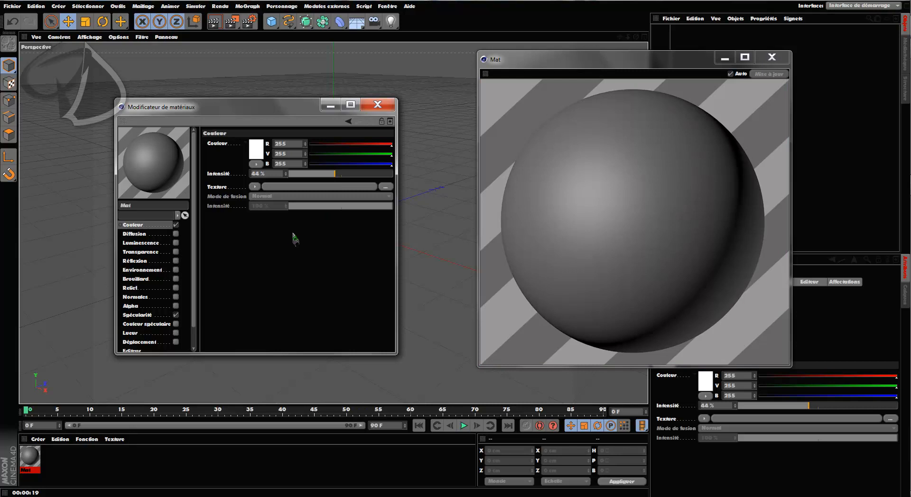
- Enable the Luminescence channel and set its intensity to 12%
left_click(147, 243)
left_click(175, 243)
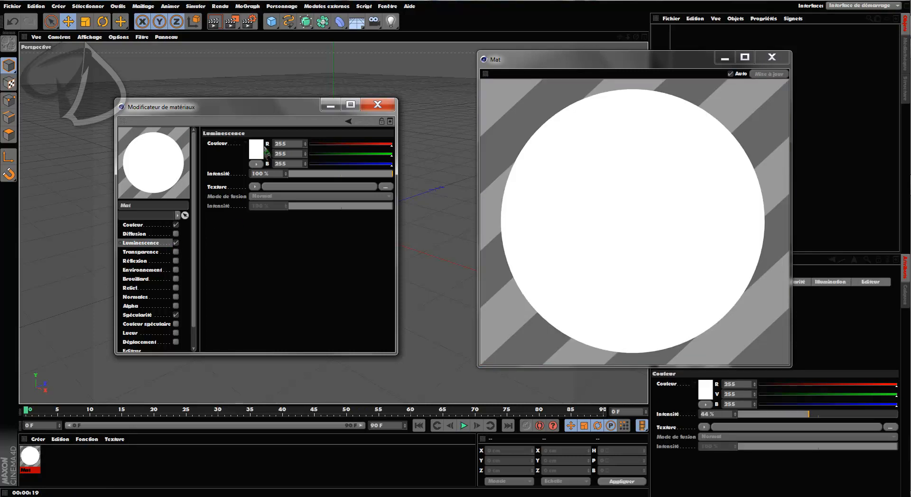
mouse_move(388, 173)
left_mouse_down()
mouse_move(290, 180)
mouse_move(308, 179)
left_mouse_up()
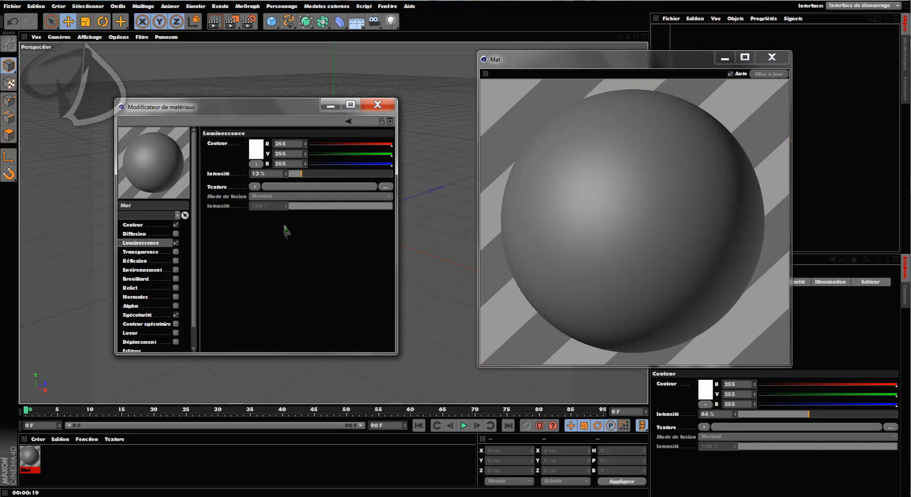
- Add a Fresnel texture to the Luminescence channel with the blend mode Produit
left_click(255, 187)
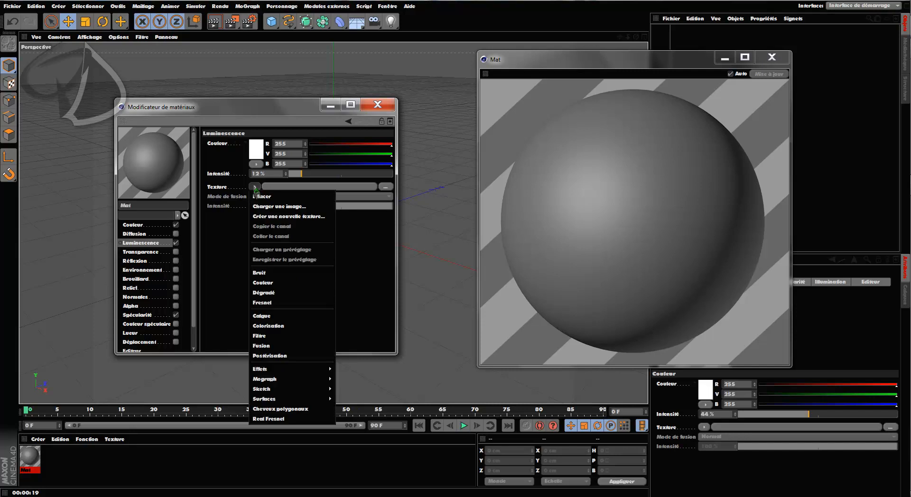
left_click(275, 302)
left_click_drag(294, 116, 266, 130)
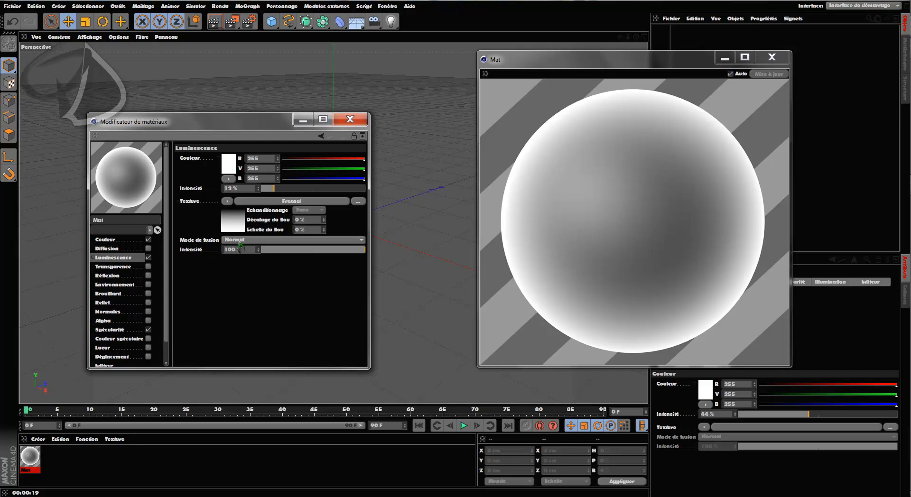
left_click(276, 240)
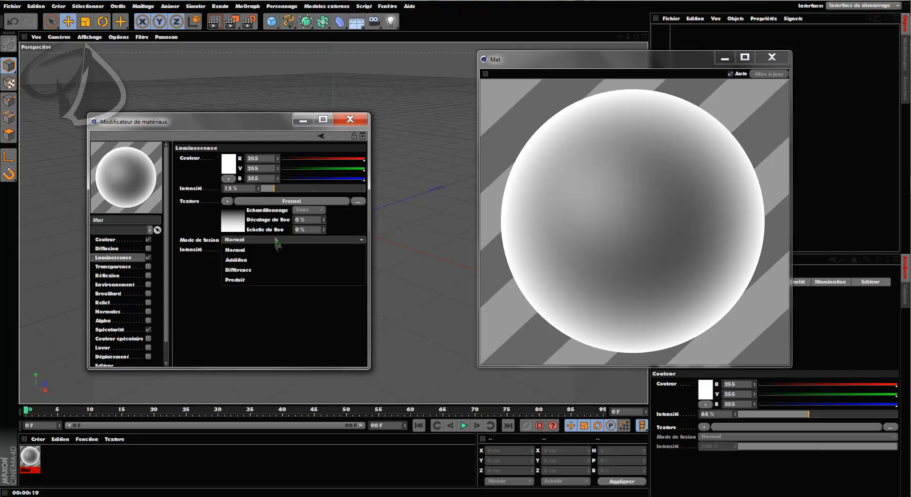
left_click(253, 281)
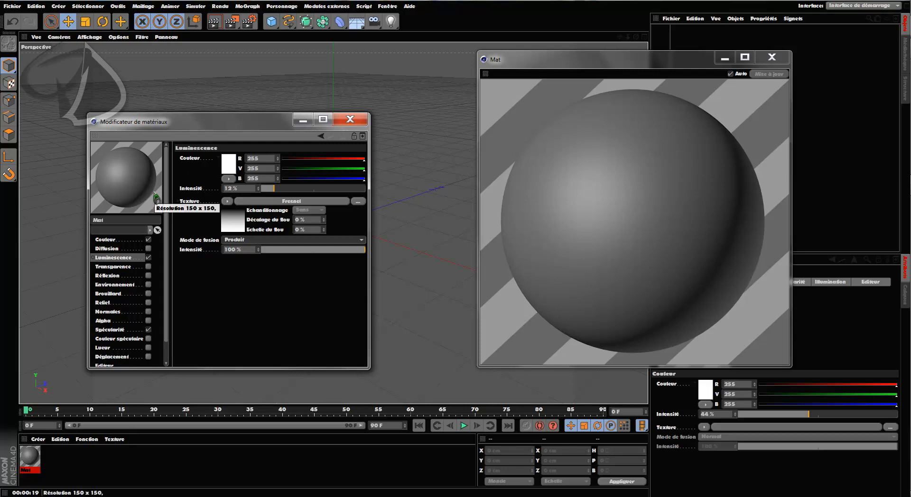
- Enable the Transparence channel and set its colour to light blue (124, 241, 255)
left_click(138, 268)
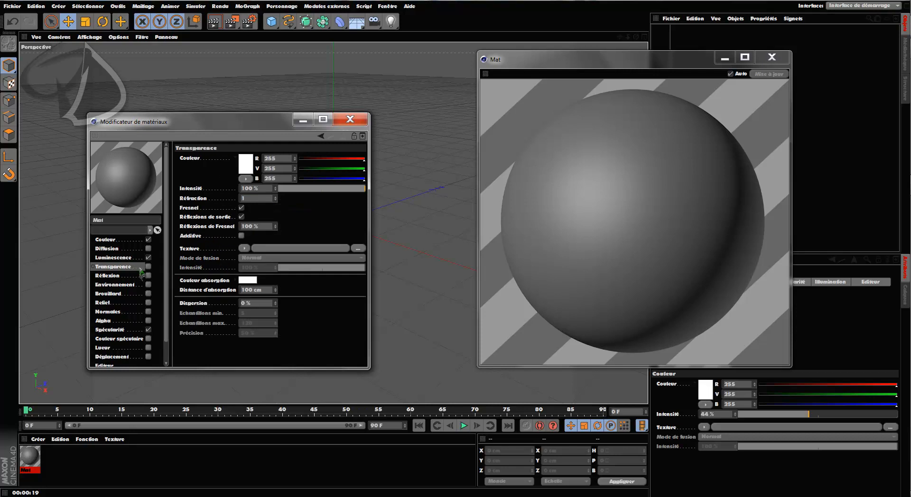
left_click(149, 266)
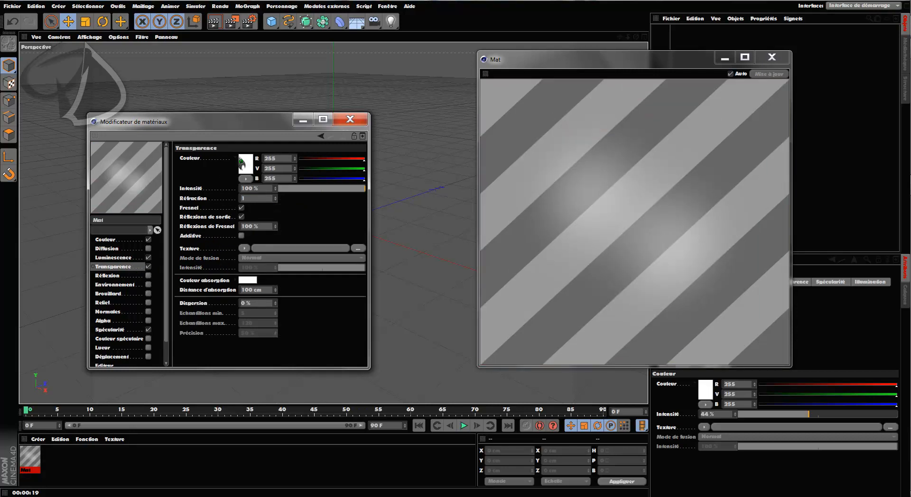
left_click_drag(271, 124, 249, 133)
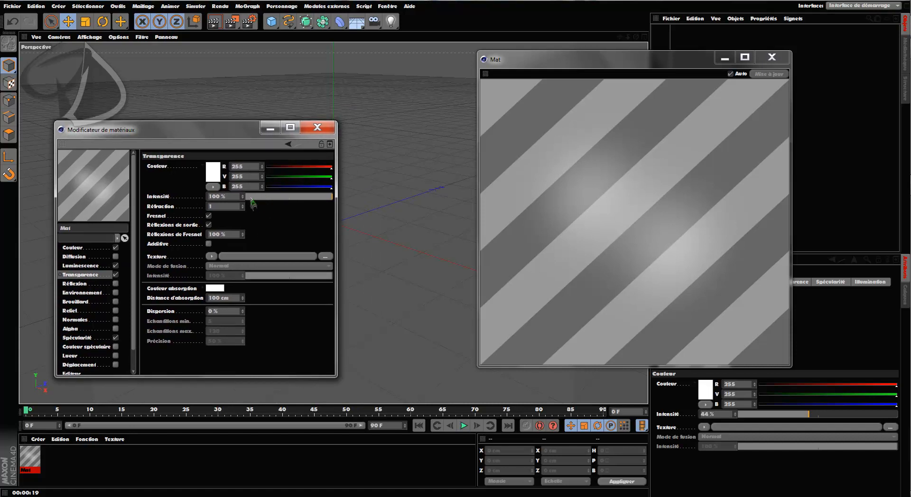
left_click(212, 177)
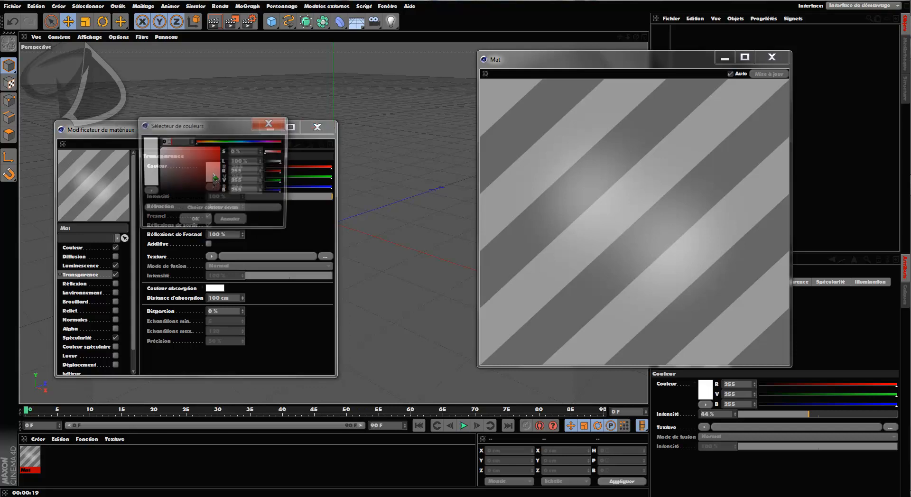
mouse_move(237, 143)
left_mouse_down()
mouse_move(246, 143)
mouse_move(200, 152)
mouse_move(224, 153)
mouse_move(190, 148)
left_mouse_up()
left_click(205, 223)
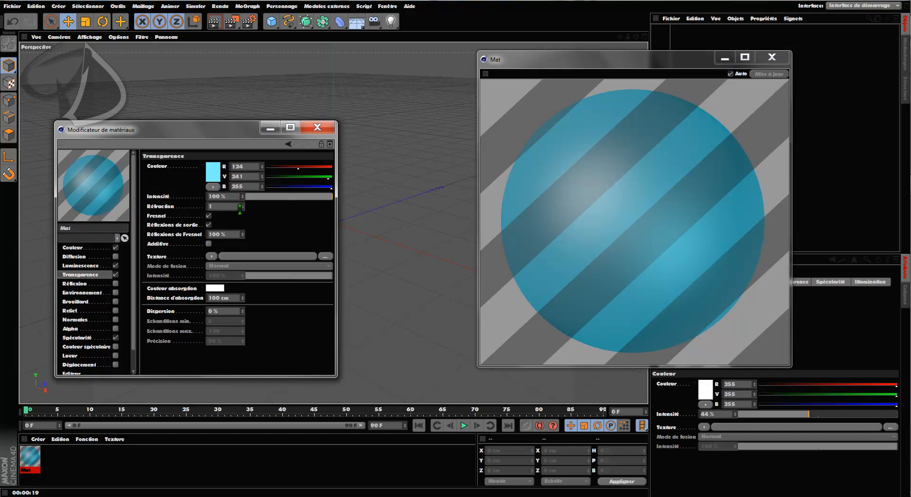
- Set the refraction of the Transparence channel to 2.2
left_click_drag(243, 209, 246, 207)
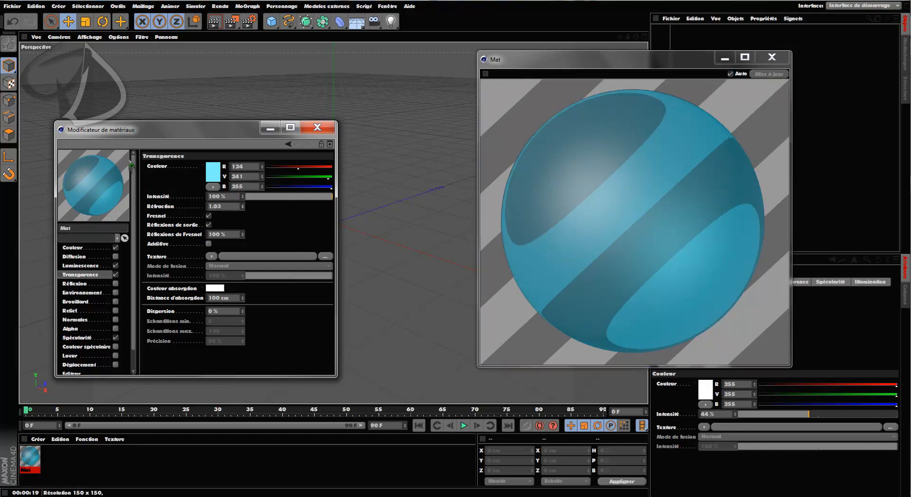
left_click_drag(244, 207, 245, 212)
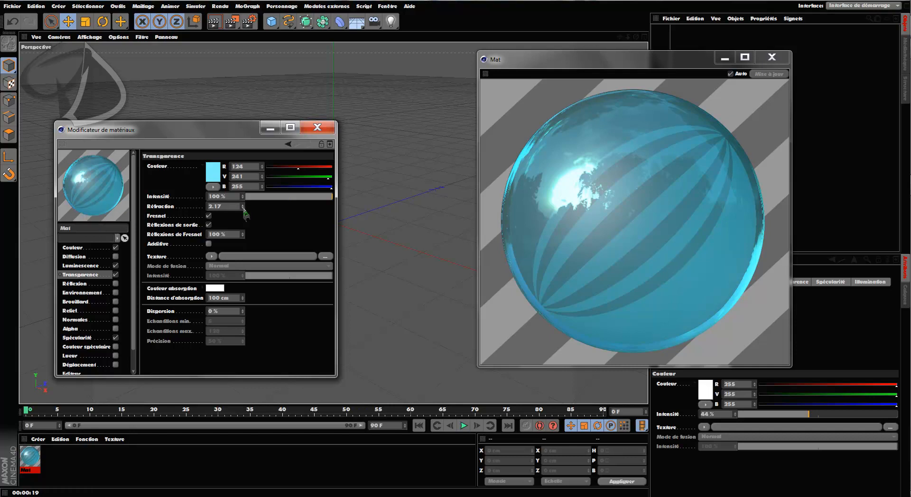
left_click_drag(243, 206, 157, 202)
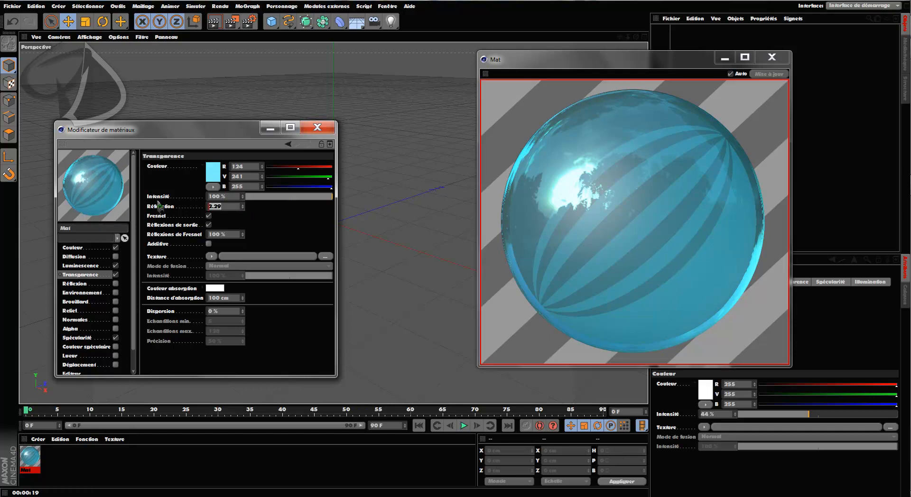
left_click(296, 223)
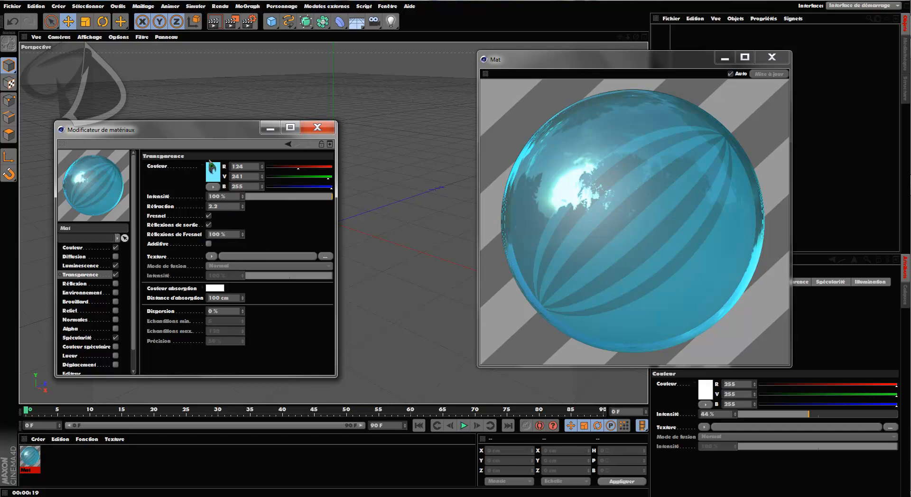
- Add a Bruit texture to the Transparence channel with the blend mode Produit
left_click(211, 256)
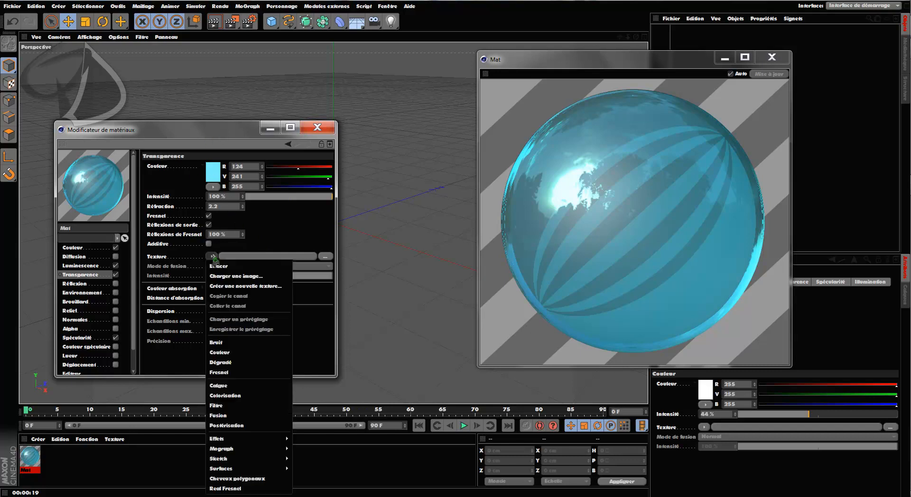
left_click(223, 342)
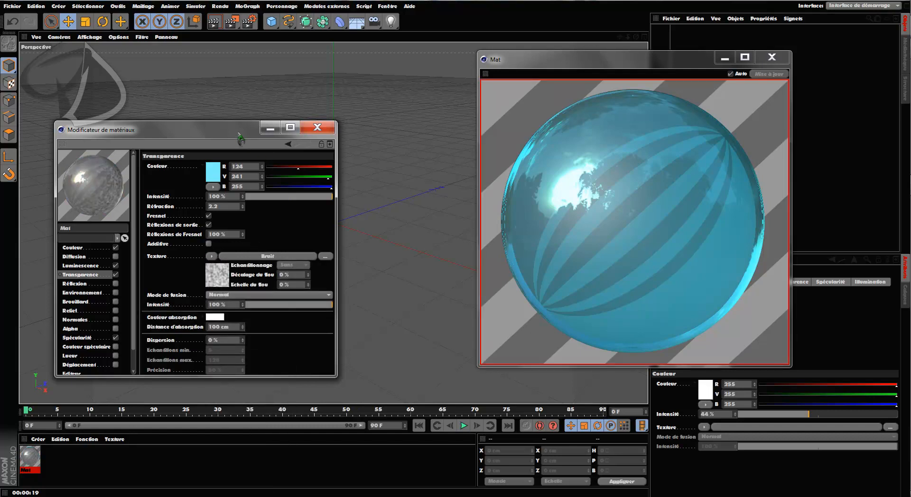
left_click_drag(239, 135, 238, 125)
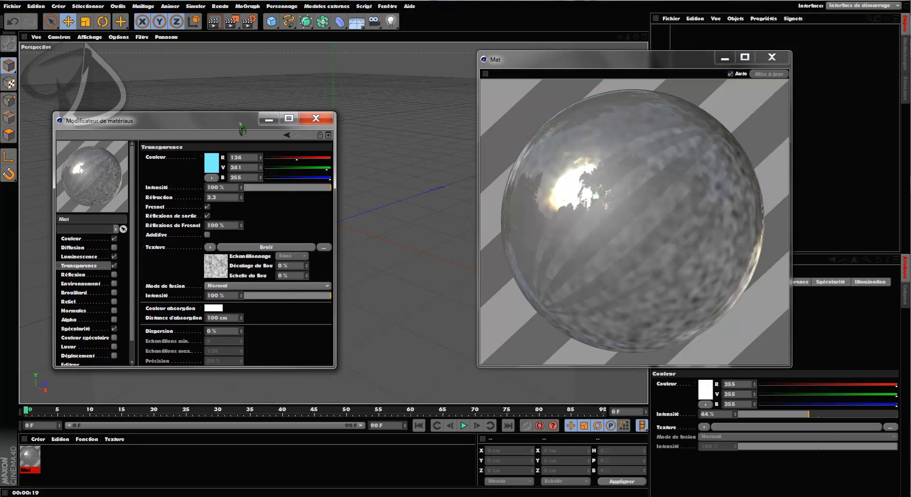
left_click(275, 286)
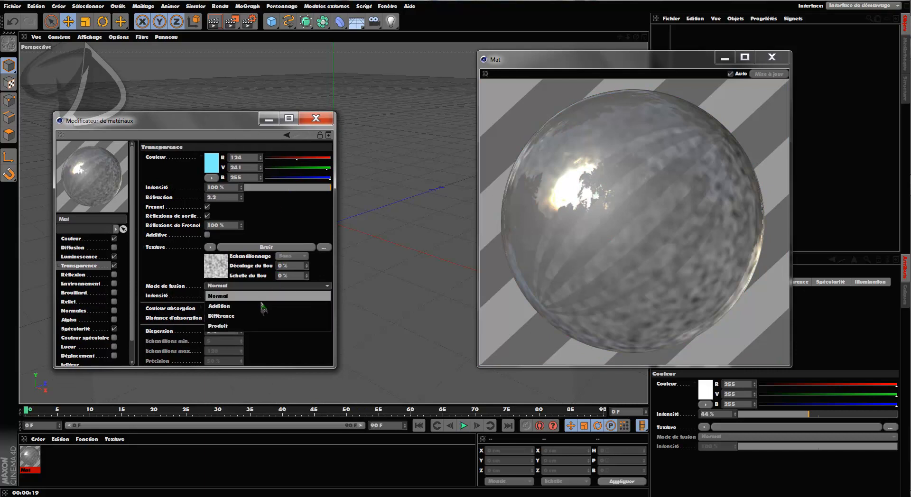
left_click(228, 327)
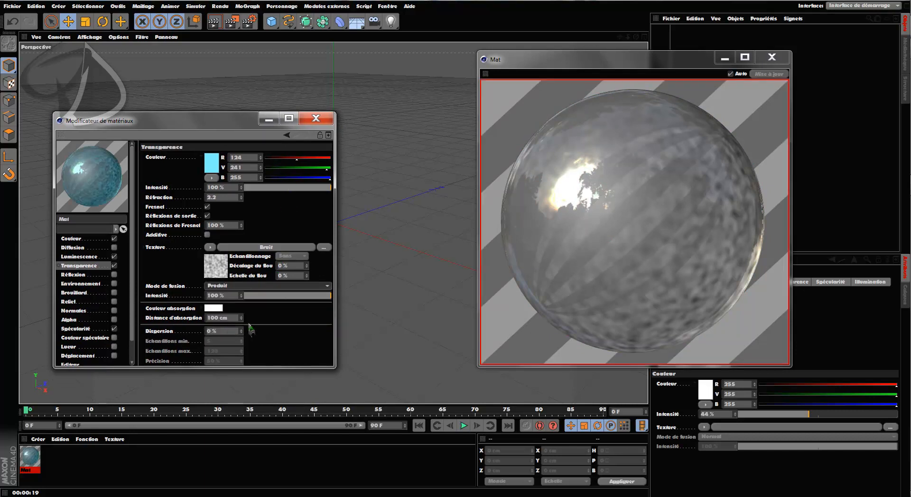
- Set the noise type of the Transparence channel's Bruit texture to Turbulence ondulatoire
left_click(219, 267)
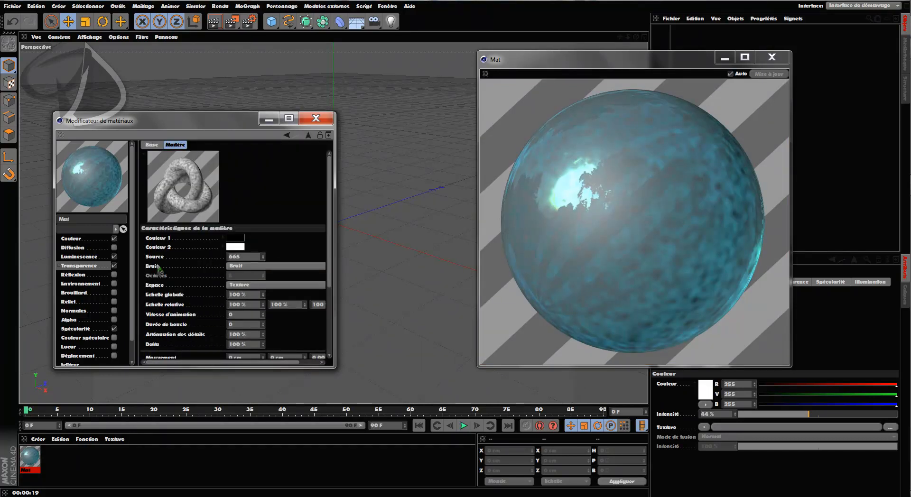
left_click(248, 267)
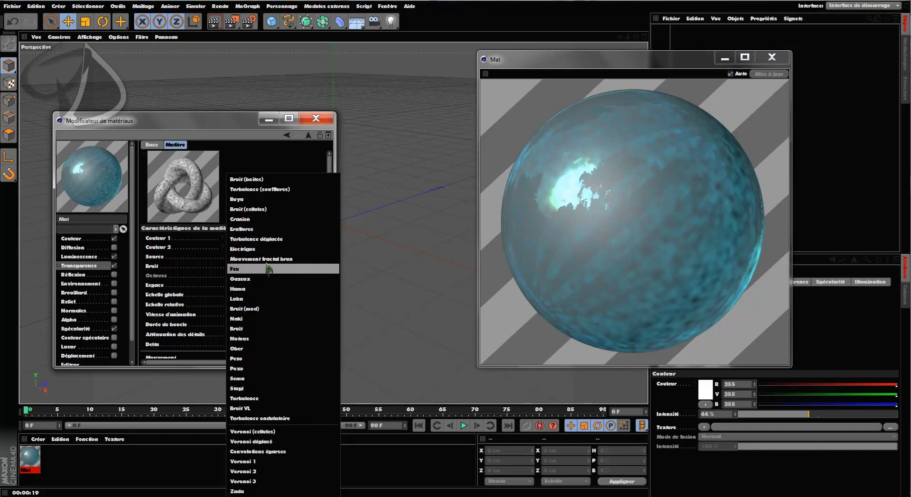
left_click(278, 418)
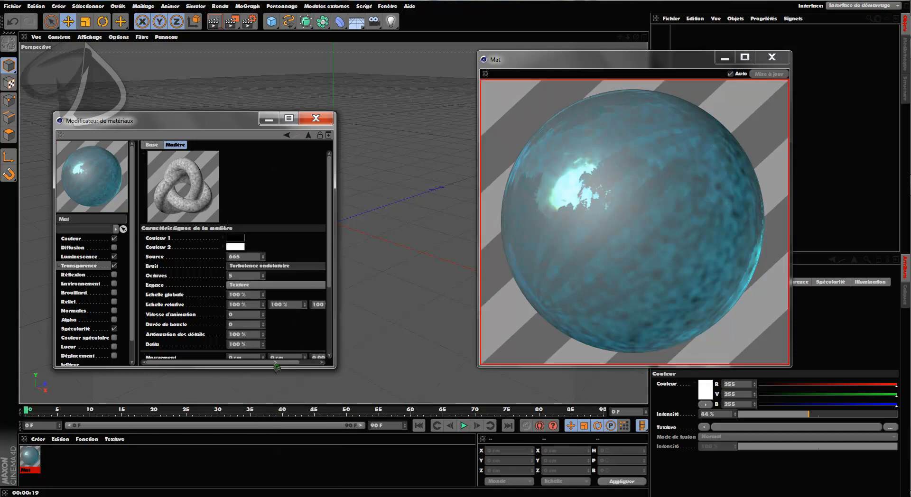
- Enlarge the material editor to show all noise settings and arrange it beside the material preview window
left_click_drag(276, 369, 275, 416)
left_click_drag(335, 335, 467, 335)
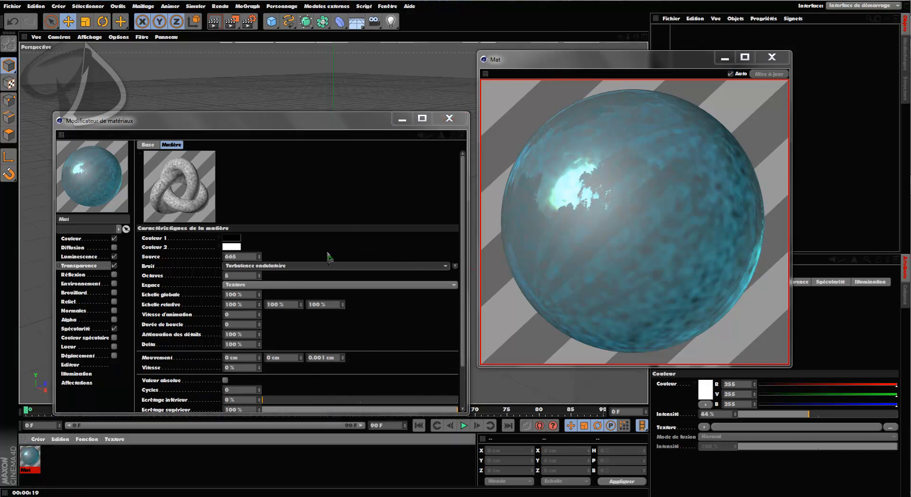
left_click_drag(344, 121, 318, 49)
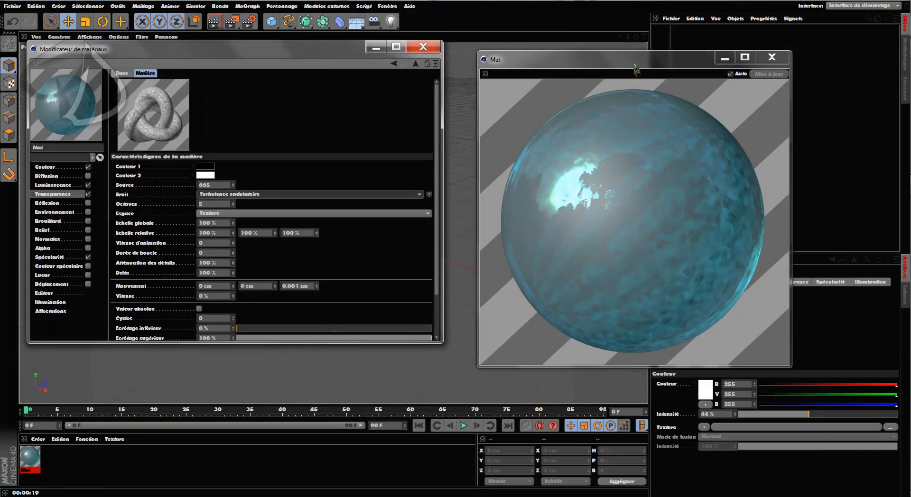
left_click_drag(636, 59, 629, 48)
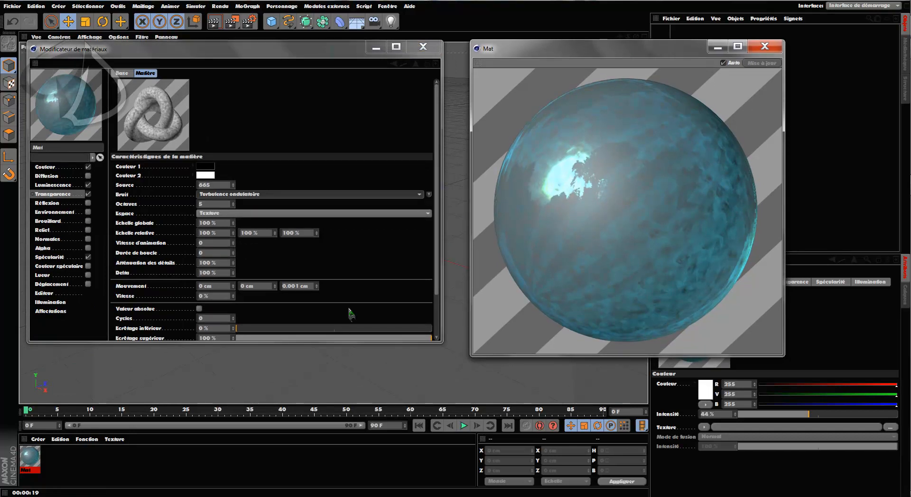
left_click_drag(292, 343, 297, 402)
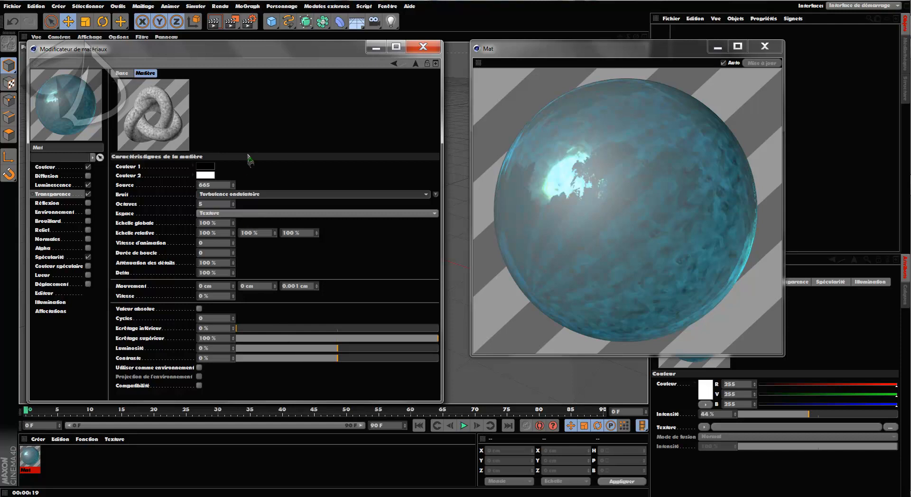
left_click_drag(317, 53, 318, 76)
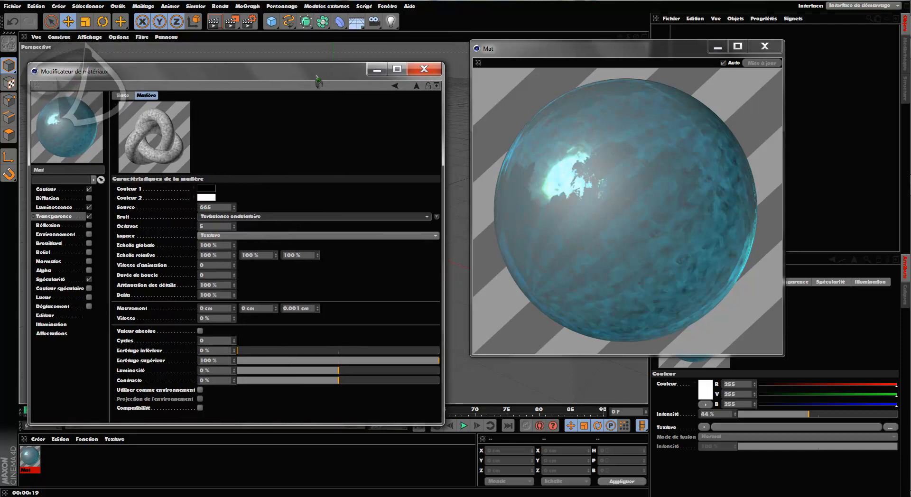
left_click_drag(342, 72, 336, 60)
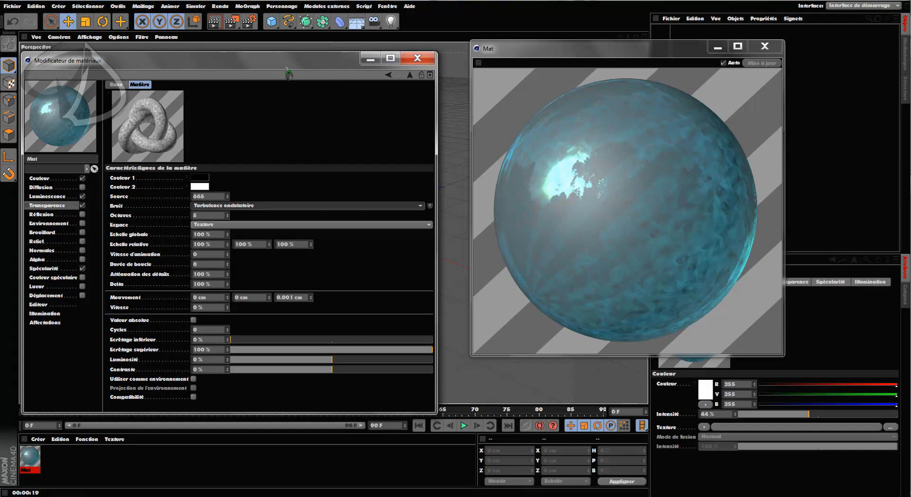
left_click_drag(285, 63, 288, 48)
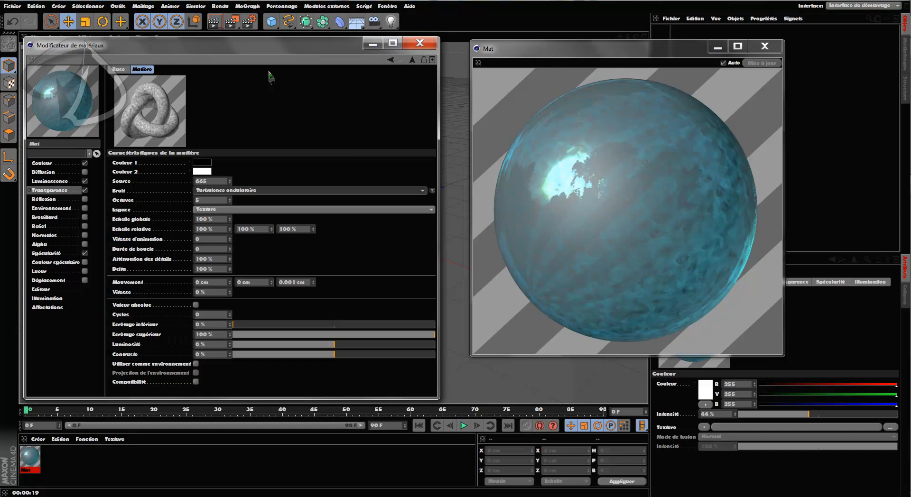
- Set the Transparence texture's blend intensity to 79% and its noise's global scale (Echelle globale) to 1166%
left_click(65, 190)
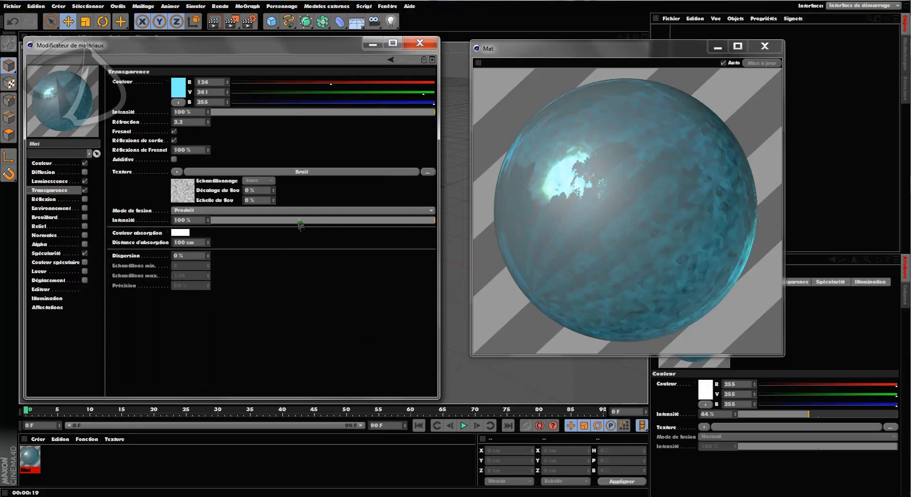
left_click(400, 221)
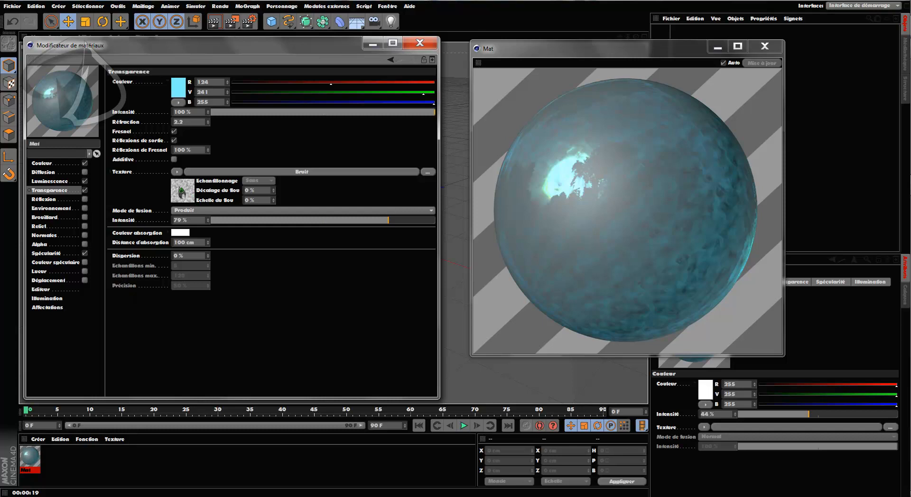
left_click(182, 191)
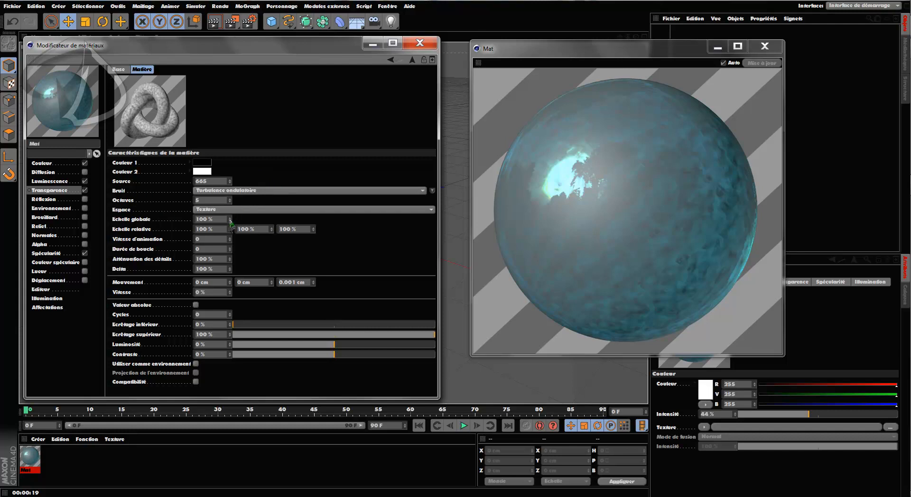
mouse_move(230, 219)
left_mouse_down()
mouse_move(230, 180)
mouse_move(231, 219)
left_mouse_up()
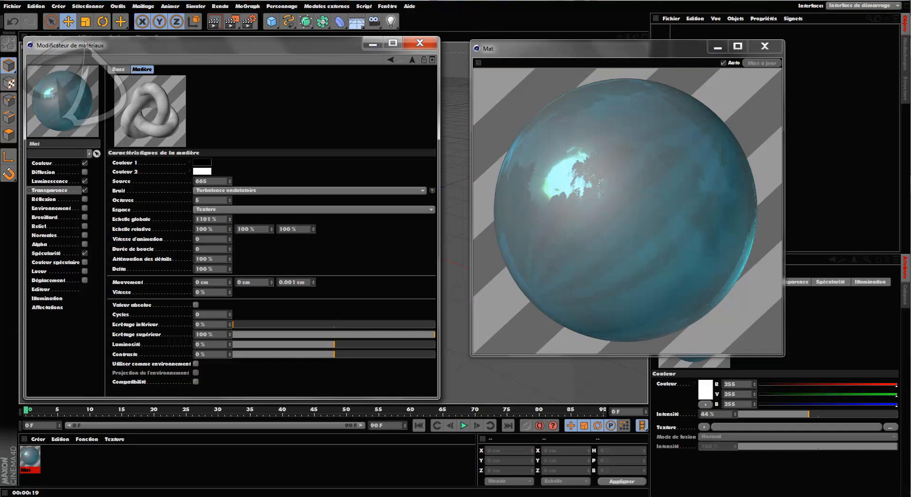
left_click_drag(230, 221, 231, 223)
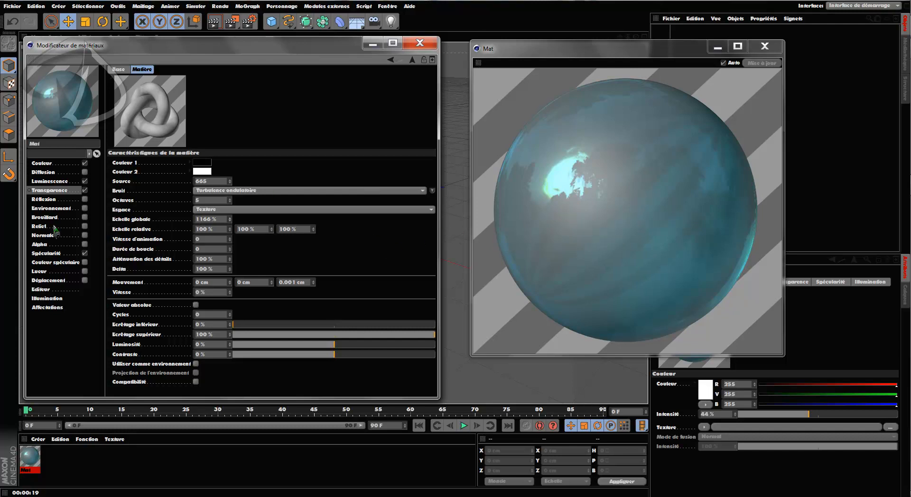
- Enable the Environnement channel and set its colour to pale blue (200, 251, 255)
left_click(61, 210)
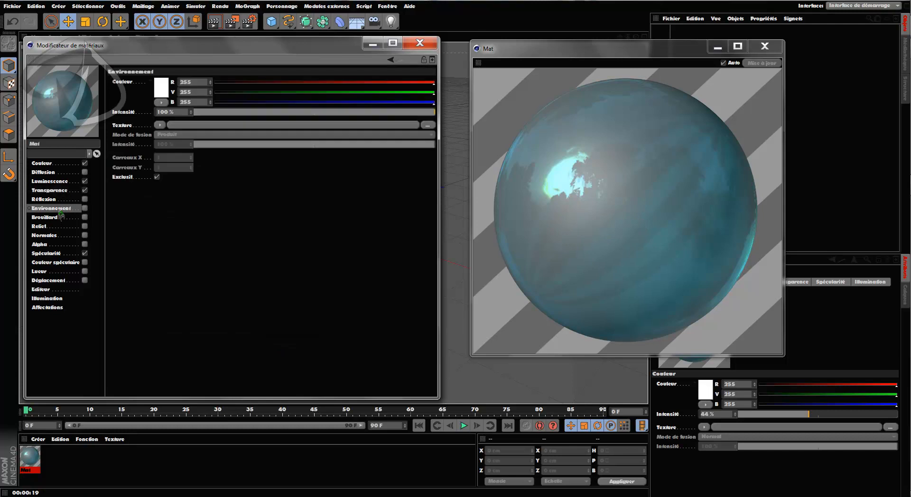
left_click(85, 208)
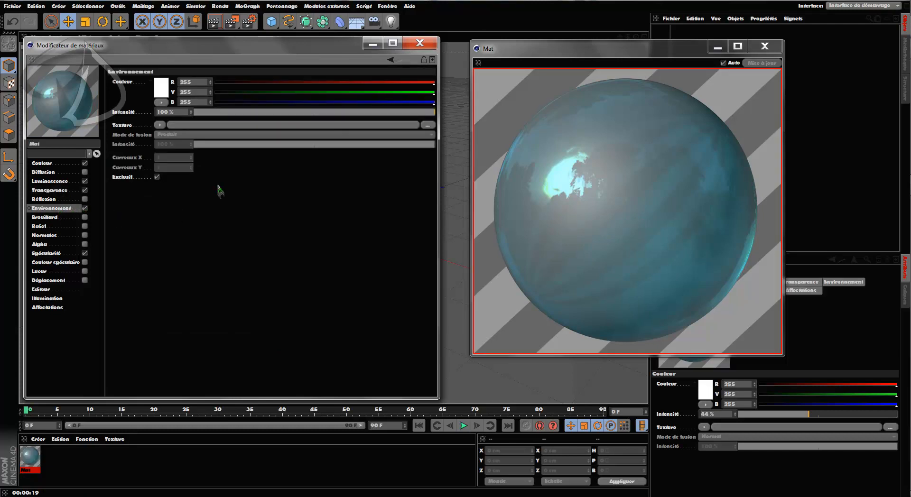
left_click(164, 89)
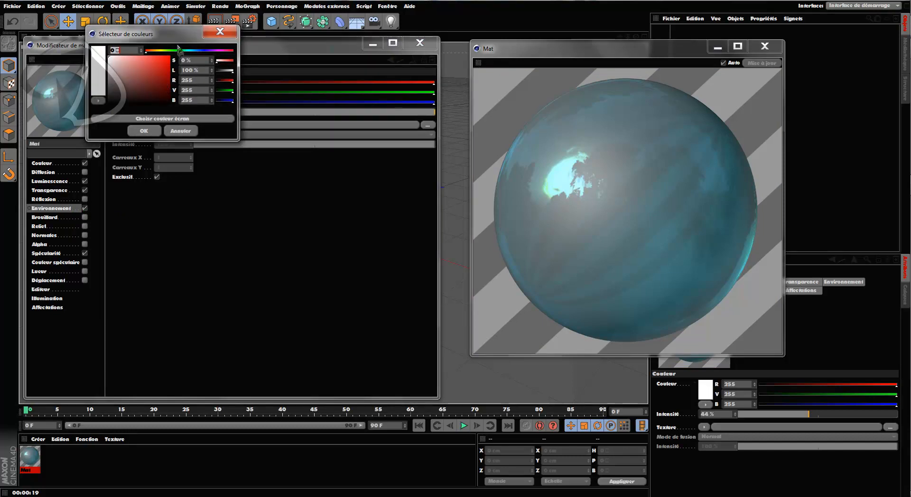
left_click_drag(229, 142, 238, 149)
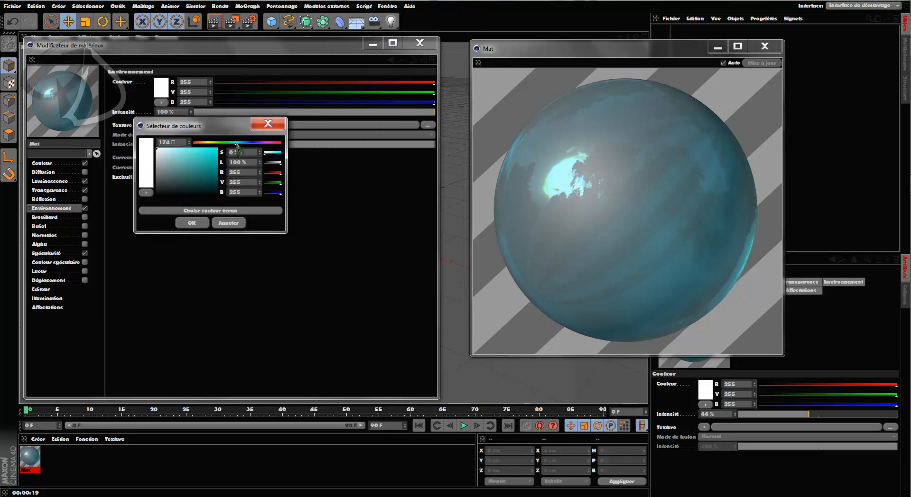
left_click(195, 150)
left_click_drag(195, 150, 169, 149)
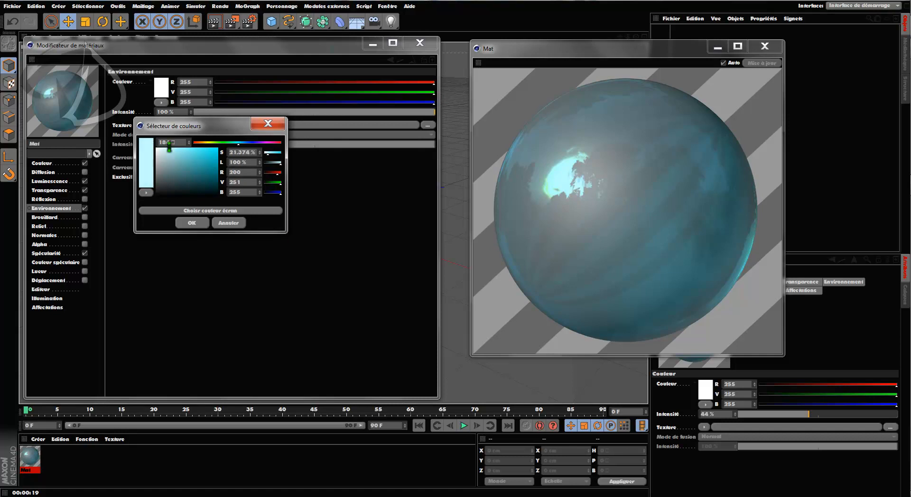
left_click(199, 227)
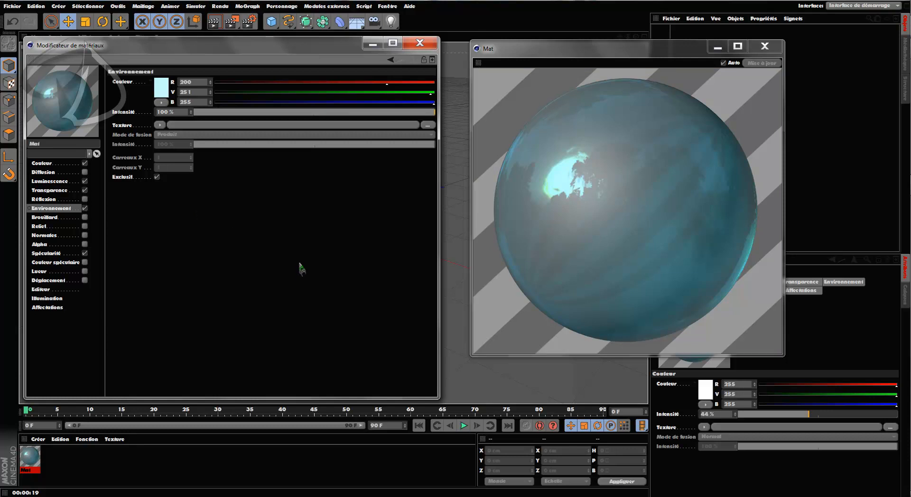
- Set the Environnement channel's intensity to 36% and add a Bruit texture to it
mouse_move(294, 114)
left_mouse_down()
mouse_move(262, 113)
mouse_move(280, 114)
left_mouse_up()
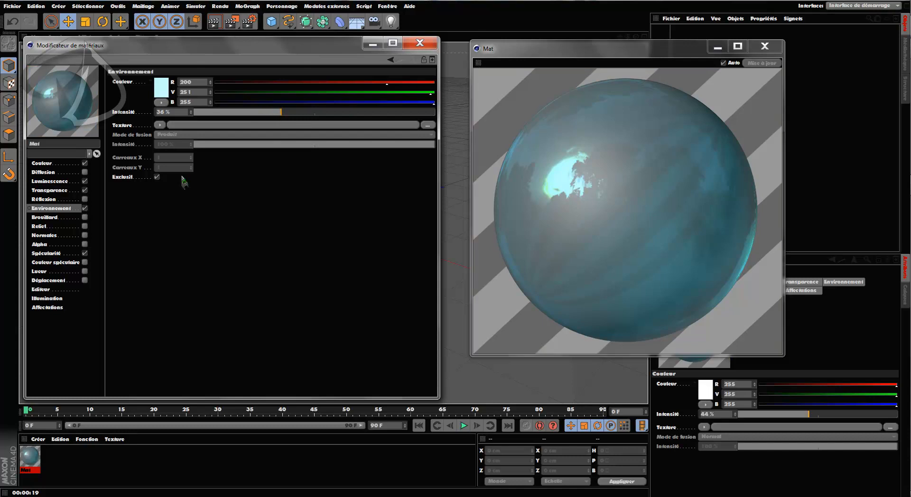
left_click(160, 126)
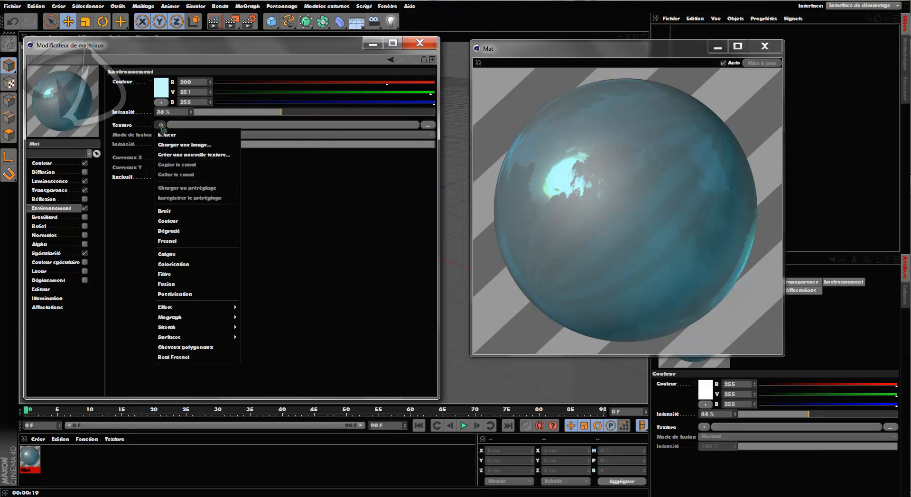
left_click(175, 213)
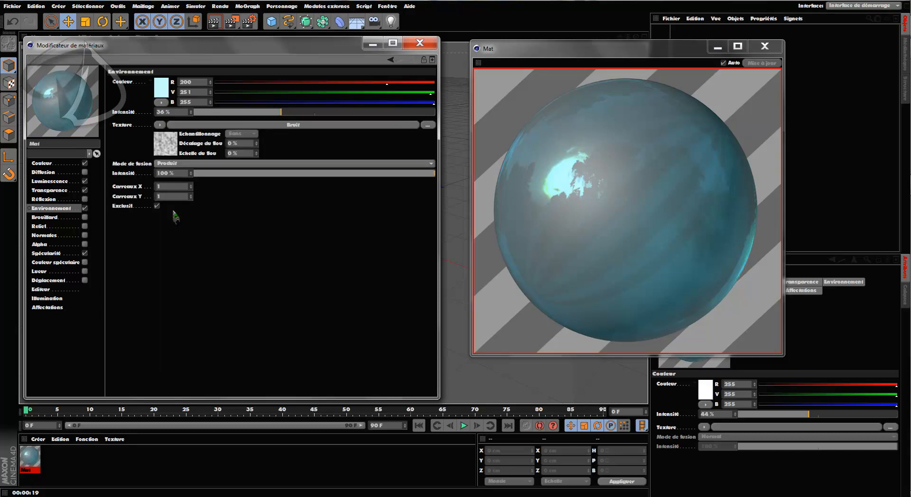
- Set Couleur 2 of the Environnement channel's Bruit texture to grey (151, 151, 151)
left_click(164, 145)
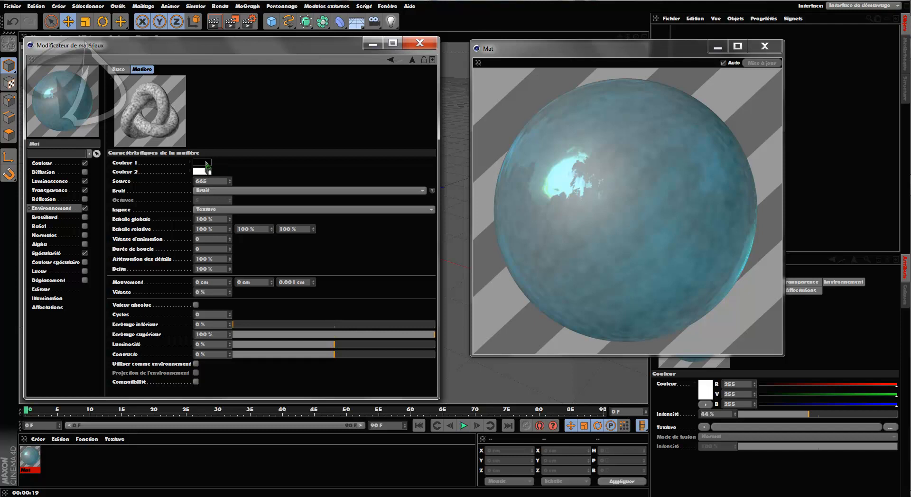
left_click(205, 163)
left_click_drag(168, 164, 155, 167)
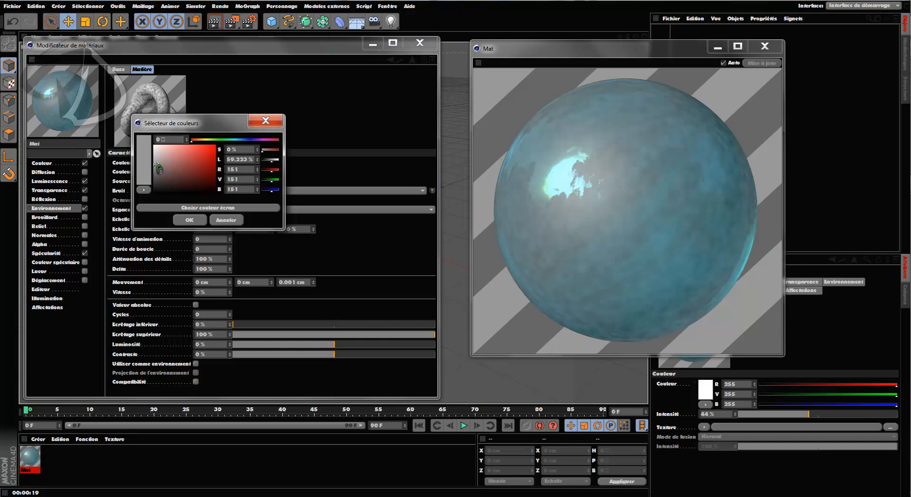
left_click(189, 220)
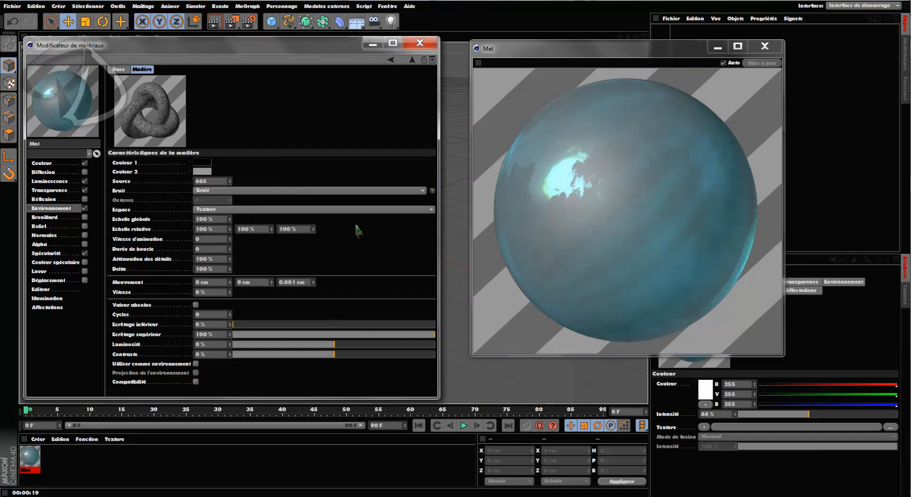
- Set the Environnement noise type to Turbulence ondulatoire and its global scale (Echelle globale) to 1029%
left_click(231, 191)
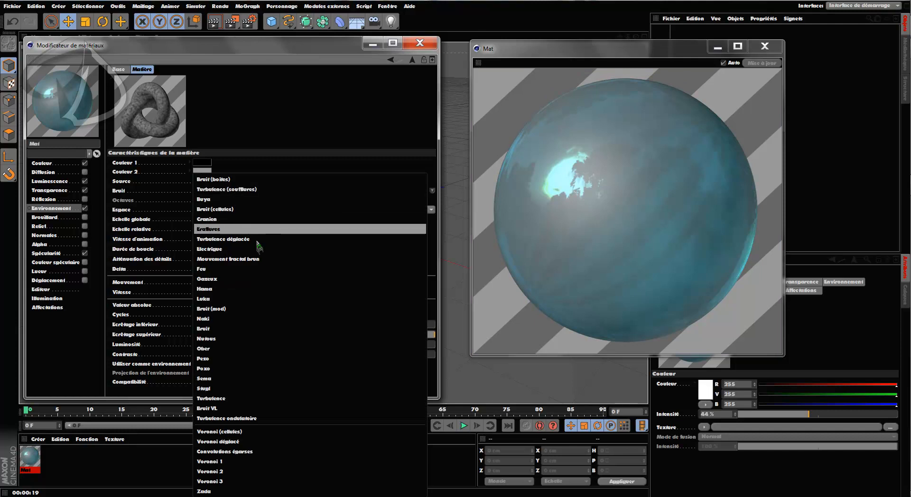
left_click(244, 418)
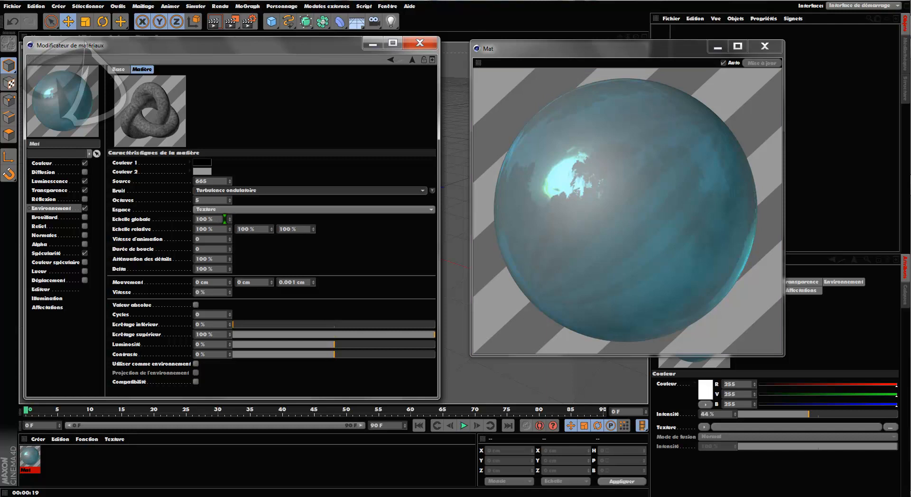
left_click_drag(231, 219, 231, 223)
left_click(231, 221)
left_click(230, 221)
left_click(231, 221)
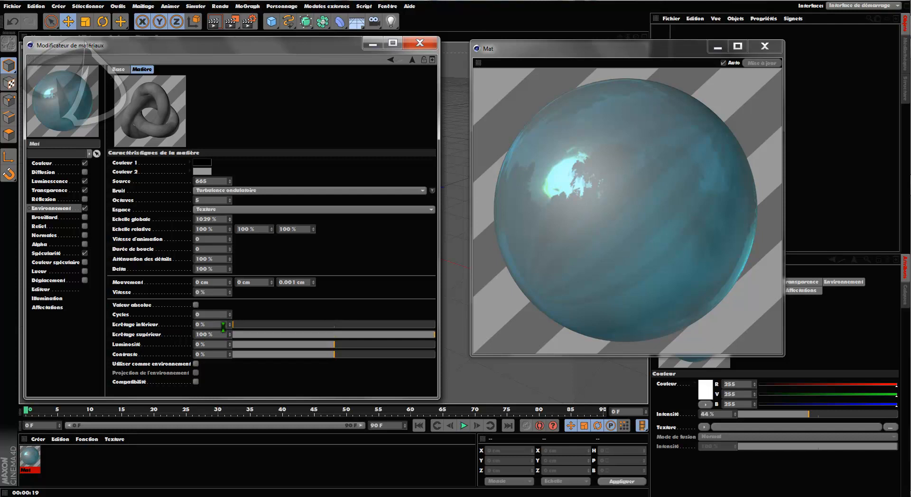
- Set the Environnement noise's lower clipping (Ecrêtage inférieur) to 44% and its upper clipping (Ecrêtage supérieur) to 67%
left_click_drag(233, 325, 335, 325)
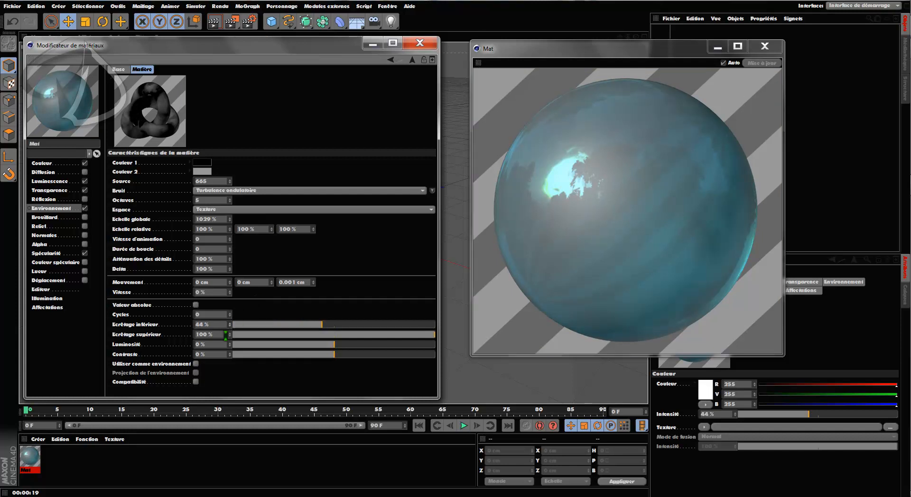
left_click(230, 336)
mouse_move(229, 337)
left_mouse_down()
mouse_move(229, 346)
mouse_move(231, 338)
left_mouse_up()
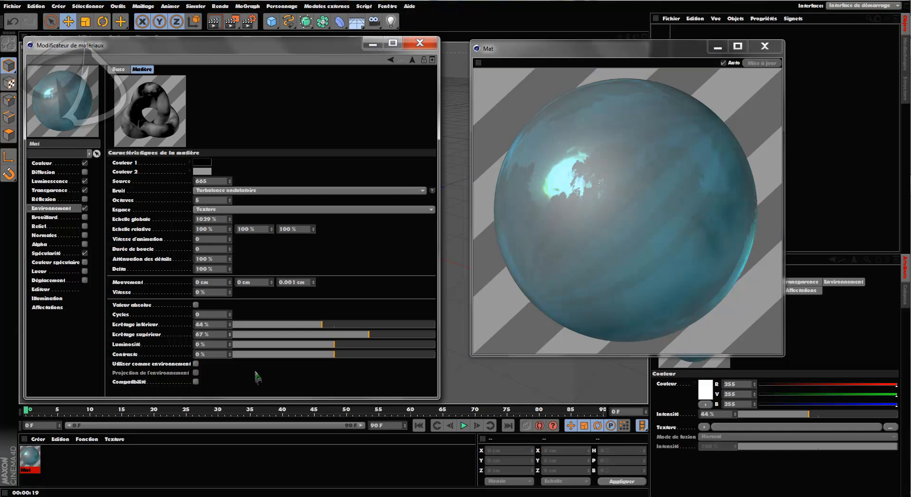
left_click_drag(626, 48, 597, 69)
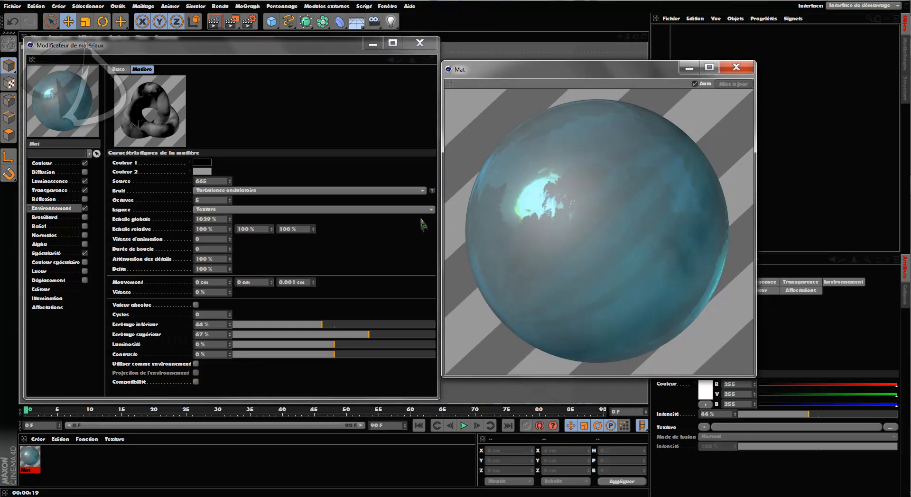
- Set the Environnement texture's blend mode (Mode de fusion) to Addition and its blend intensity to 82%
left_click(61, 209)
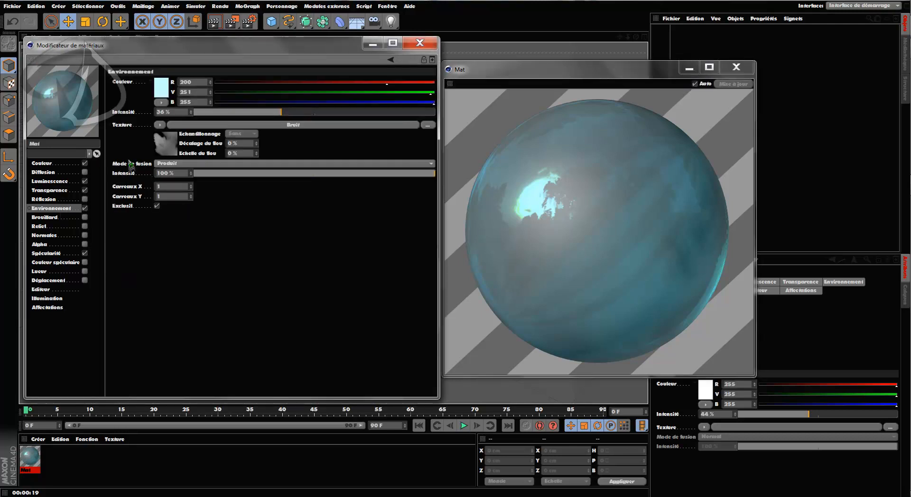
left_click(199, 163)
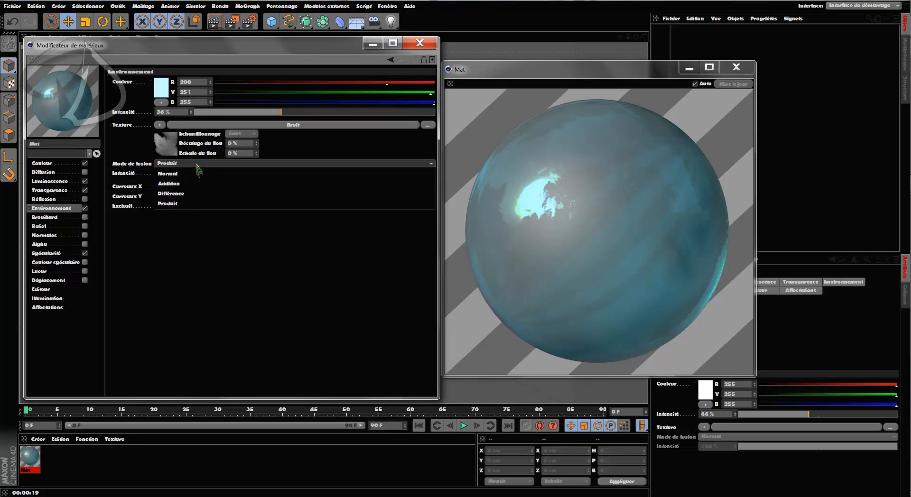
left_click(181, 184)
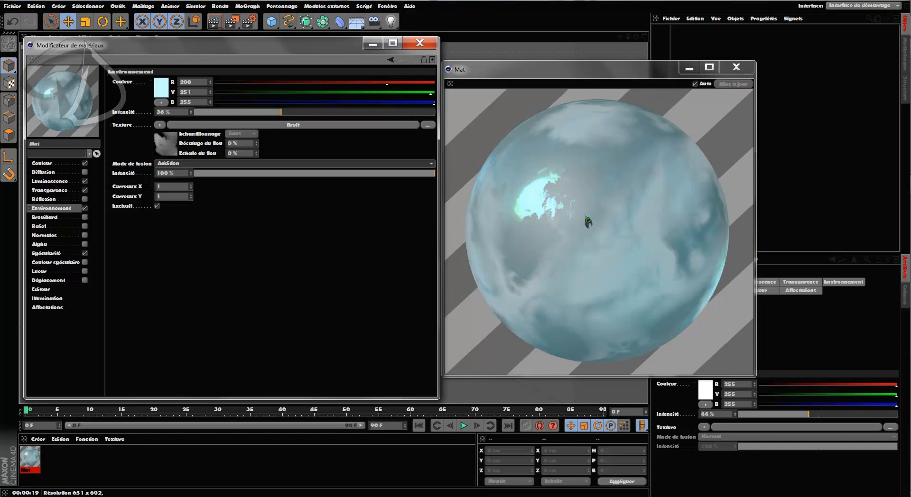
left_click_drag(623, 70, 658, 60)
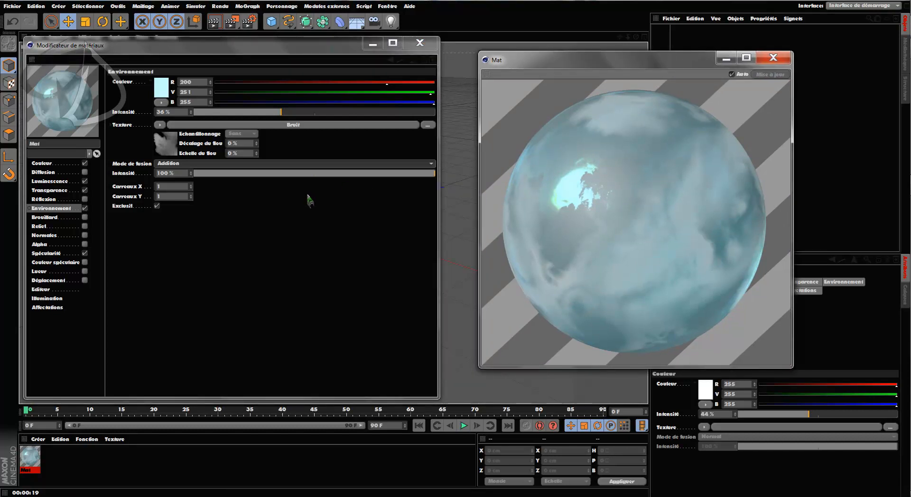
left_click_drag(426, 174, 392, 174)
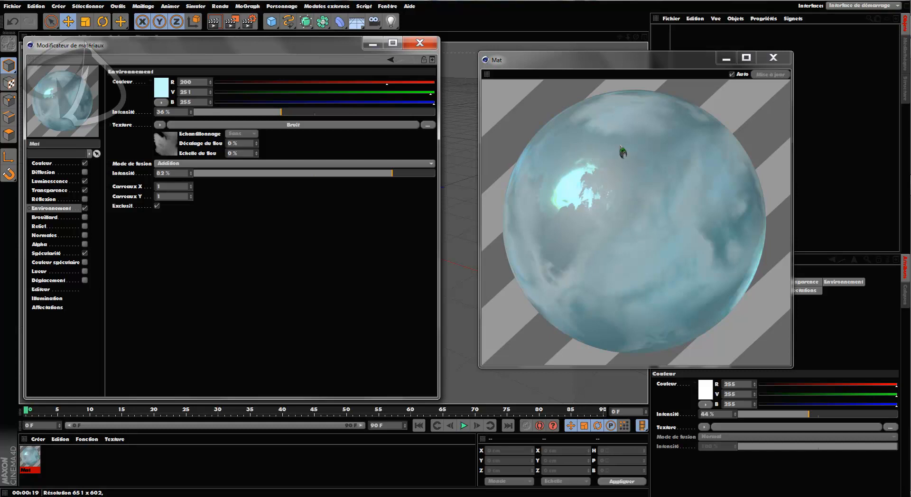
- Enable the Relief channel with a Bruit texture and set the channel's intensity to 80%
left_click(47, 226)
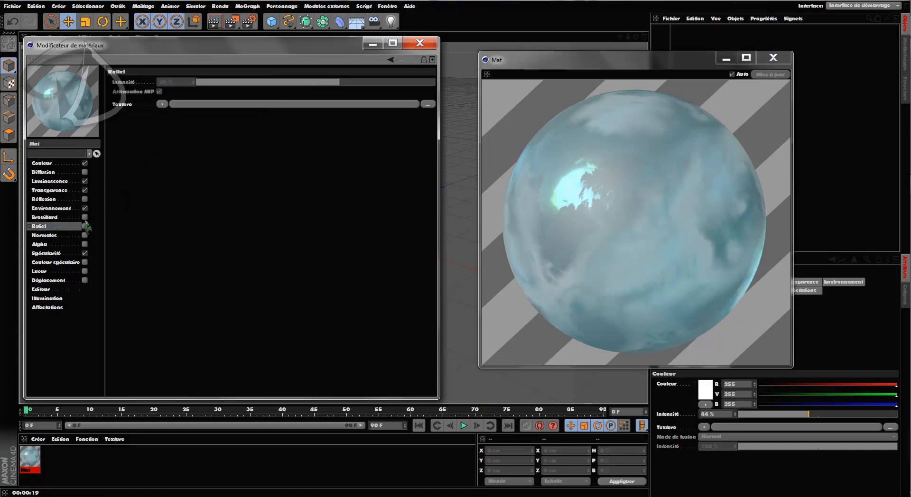
left_click(84, 227)
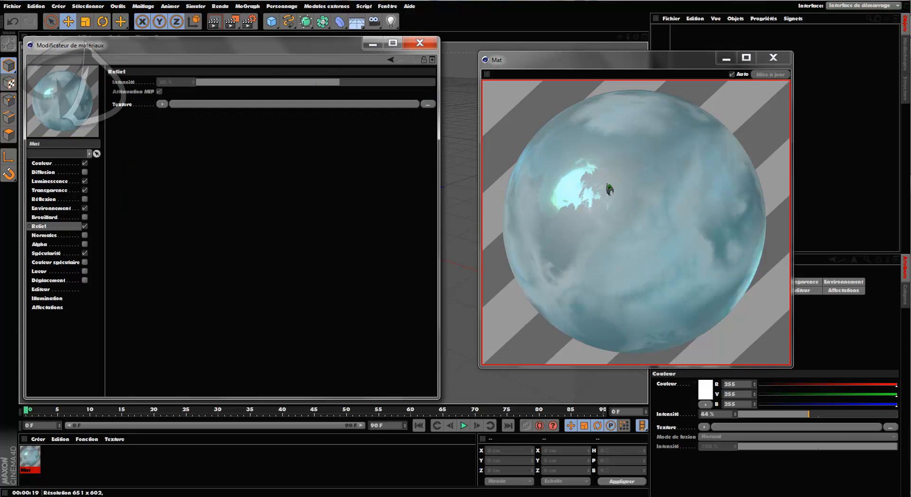
left_click(163, 105)
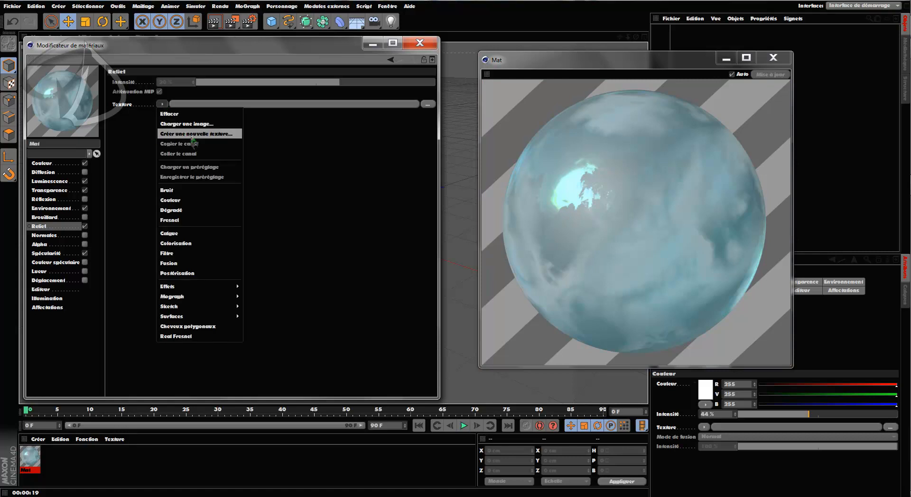
left_click(184, 190)
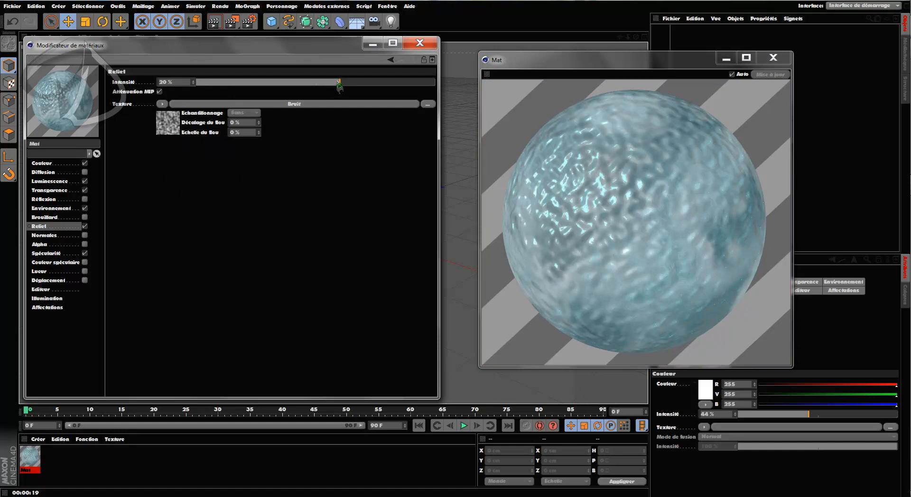
left_click_drag(340, 83, 410, 84)
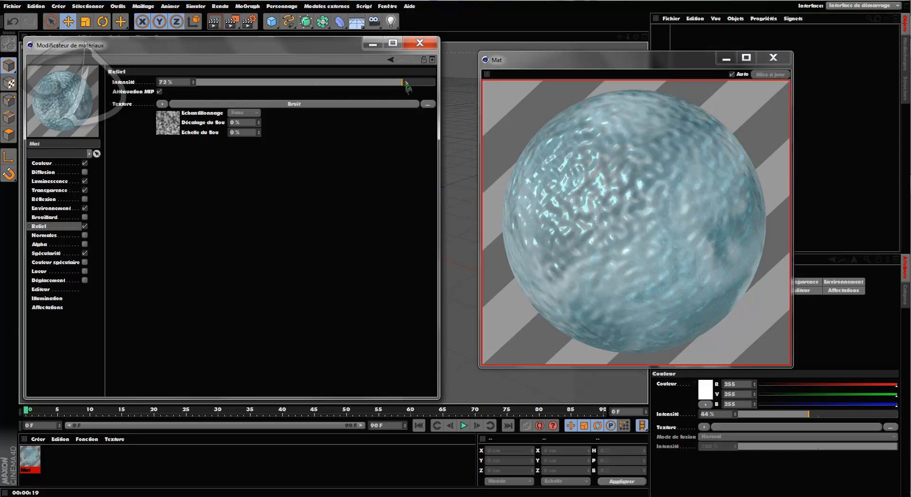
left_click_drag(404, 84, 412, 84)
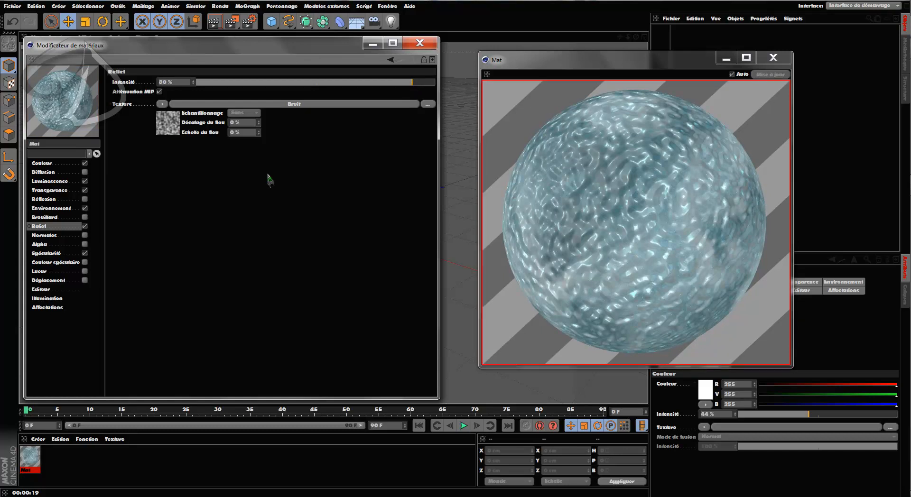
- Set the noise type of the Relief channel's Bruit texture to Luka
left_click(169, 123)
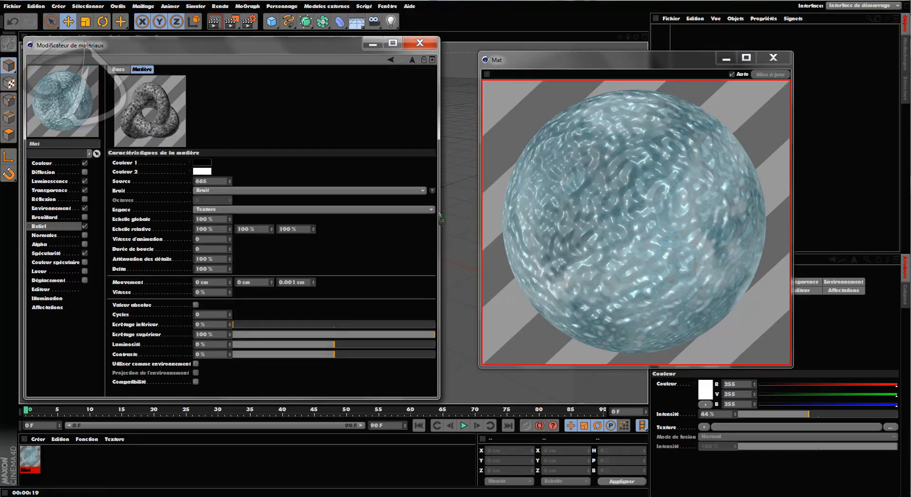
left_click(269, 190)
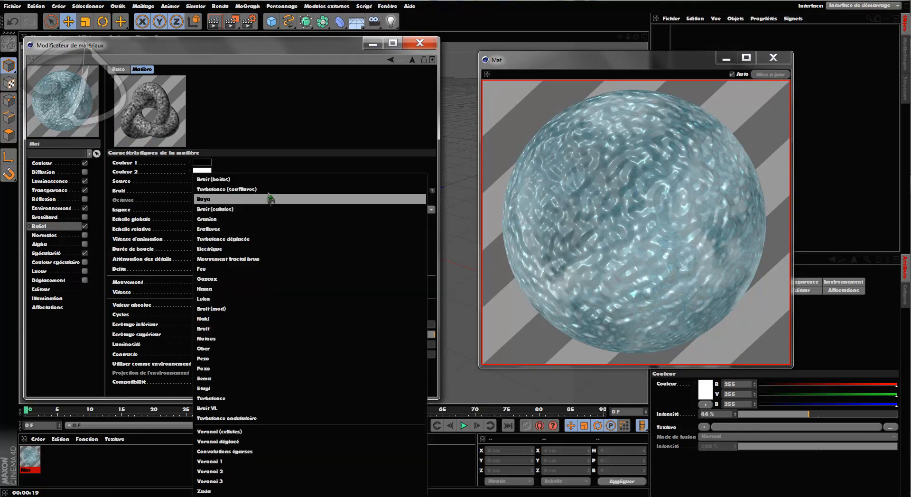
left_click(223, 369)
left_click(295, 209)
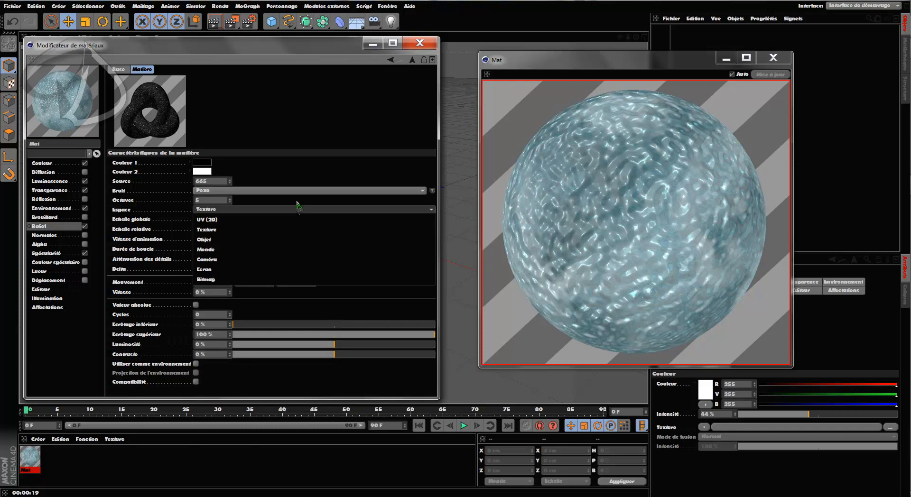
left_click(300, 191)
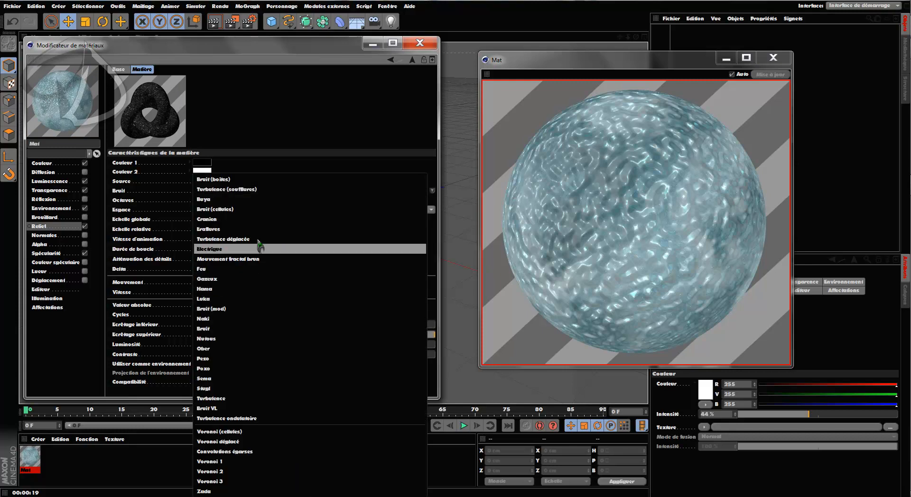
left_click(224, 299)
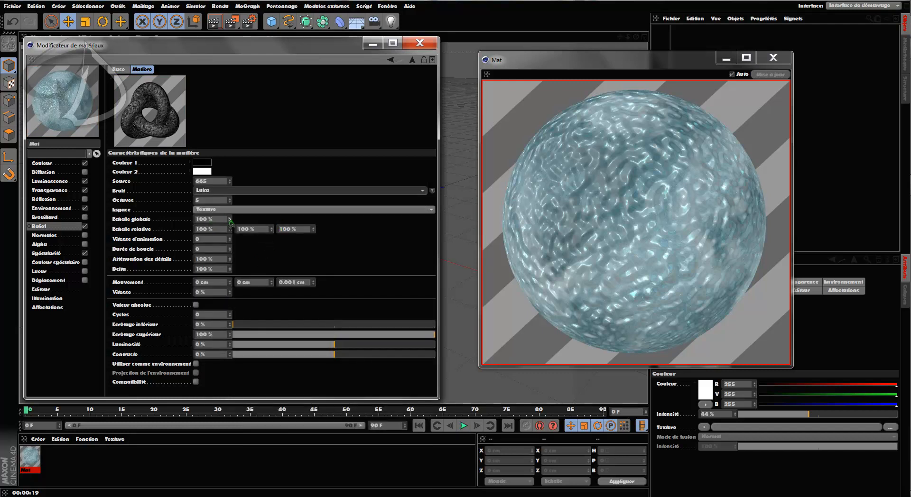
- Set the Relief noise's global scale (Echelle globale) to 621% and its lower clipping (Ecrêtage inférieur) to 14%
left_click_drag(228, 218, 227, 214)
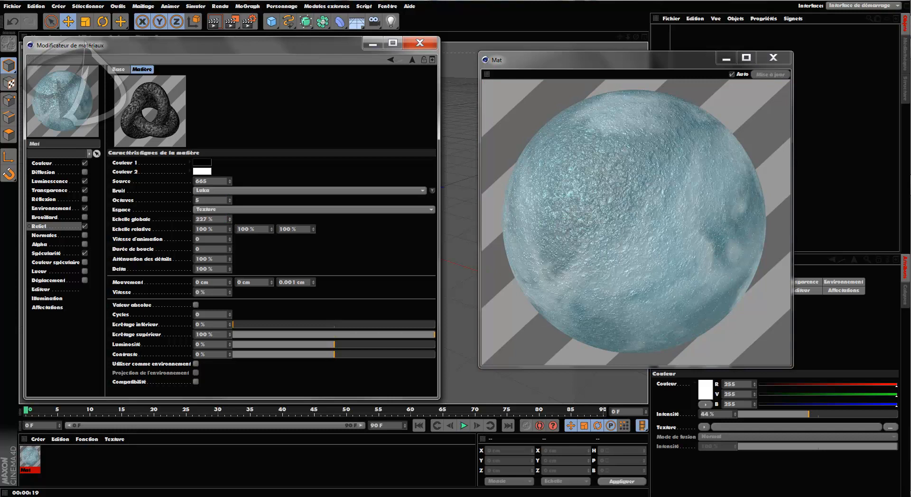
left_click_drag(230, 219, 232, 223)
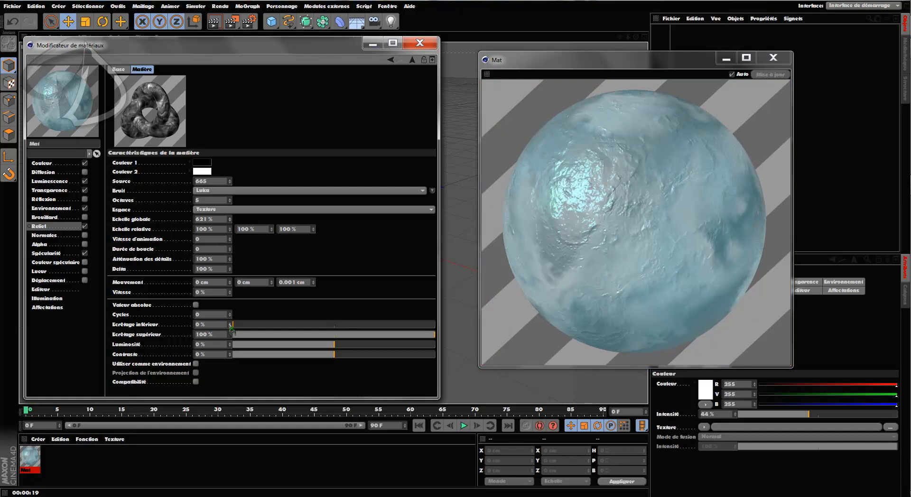
left_click_drag(231, 326, 268, 325)
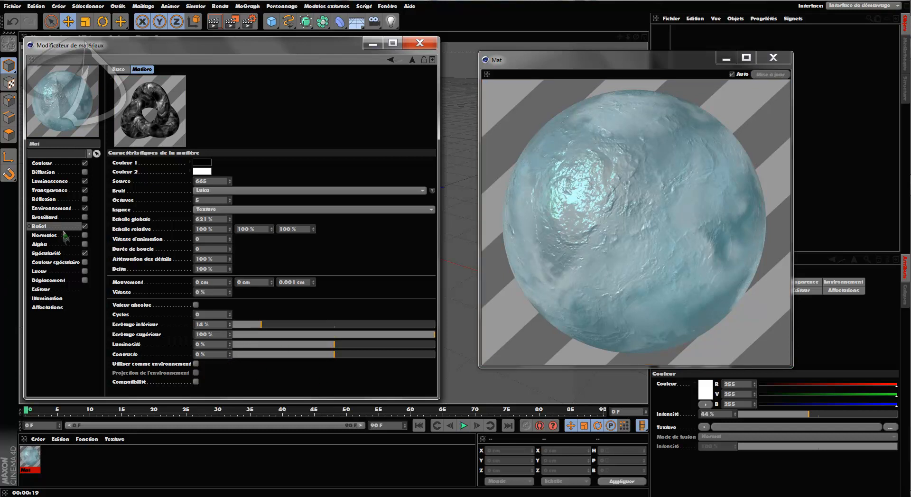
- Set the Spécularité channel, in Plastique mode, to a width of 23%, a height of 50% and an attenuation of 10%
left_click(59, 255)
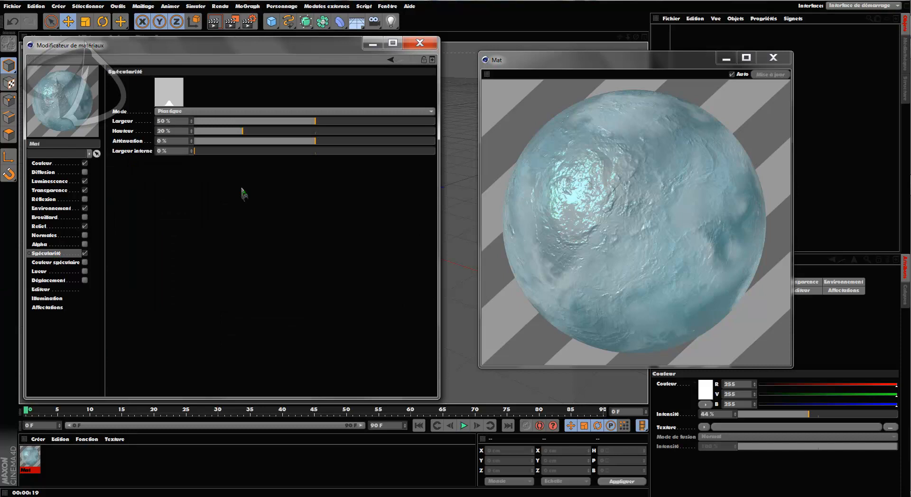
left_click(208, 111)
left_click(188, 122)
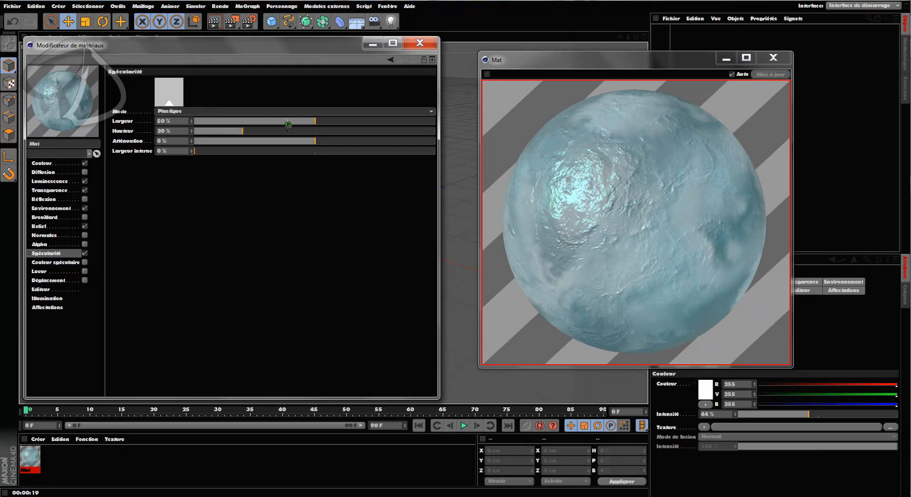
left_click_drag(288, 124, 252, 124)
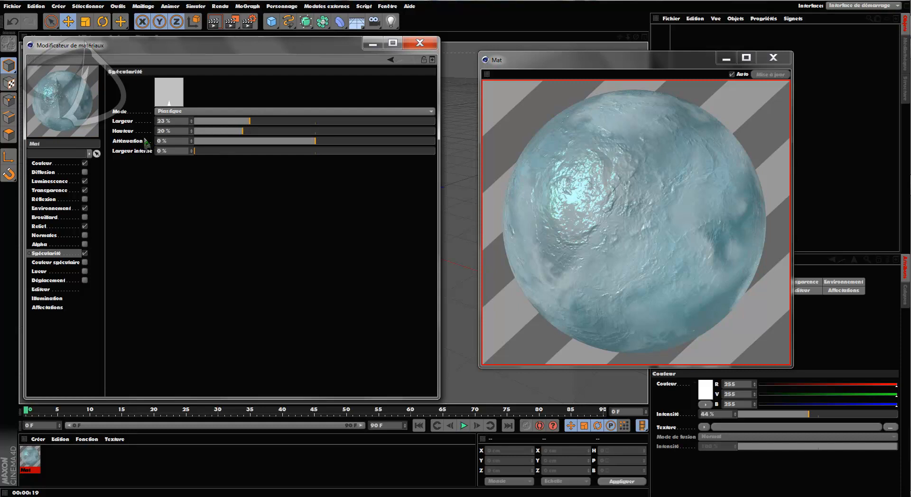
left_click_drag(267, 135, 321, 136)
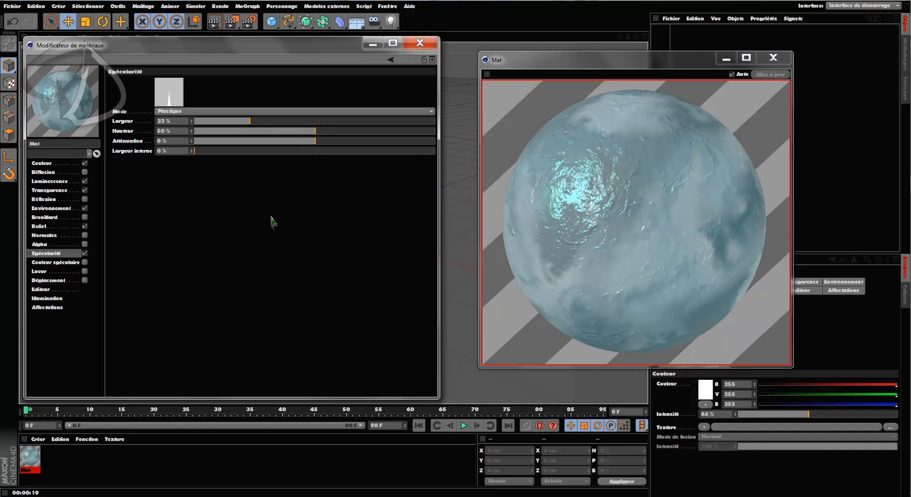
left_click_drag(304, 144, 345, 145)
- Inspect the enlarged material preview, close it together with the material editor, and deselect the material
left_click_drag(593, 67, 386, 134)
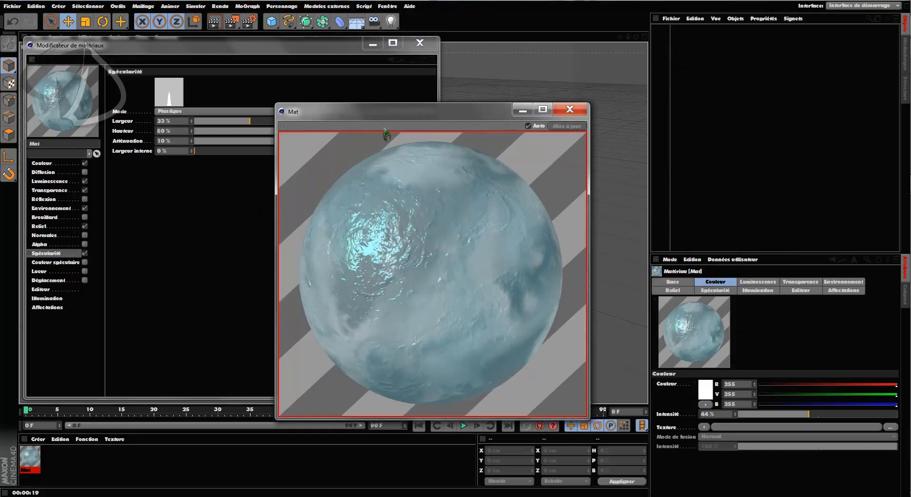
left_click_drag(467, 122, 463, 93)
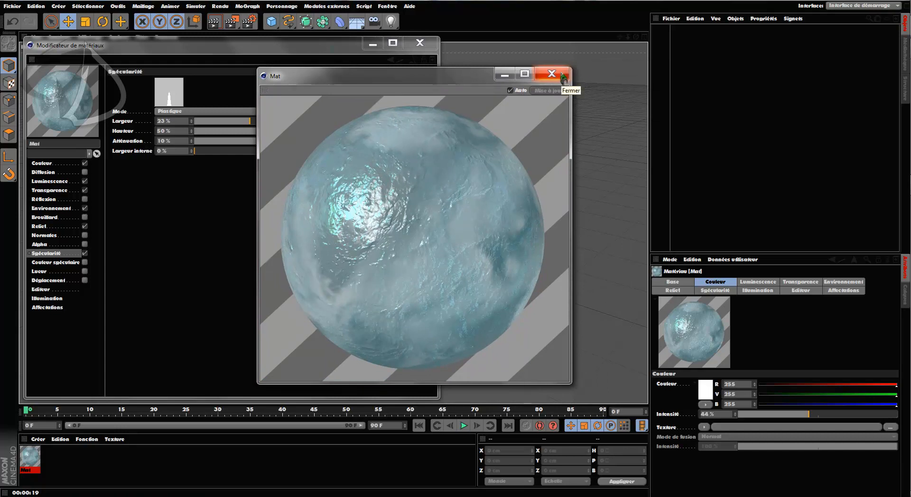
left_click_drag(441, 81, 399, 81)
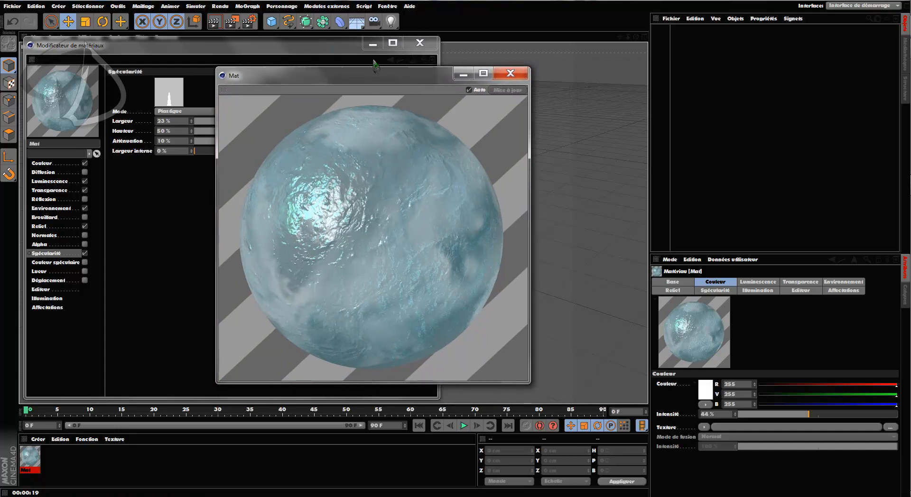
left_click(512, 74)
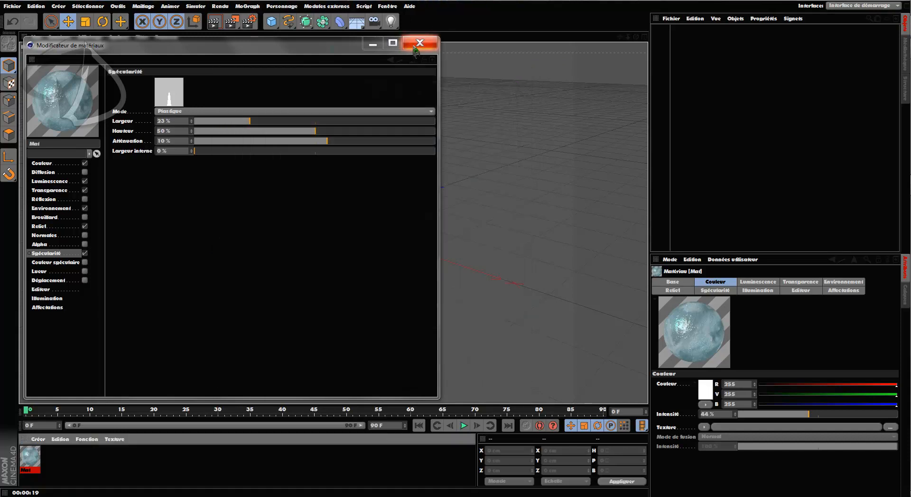
left_click(419, 44)
left_click(81, 467)
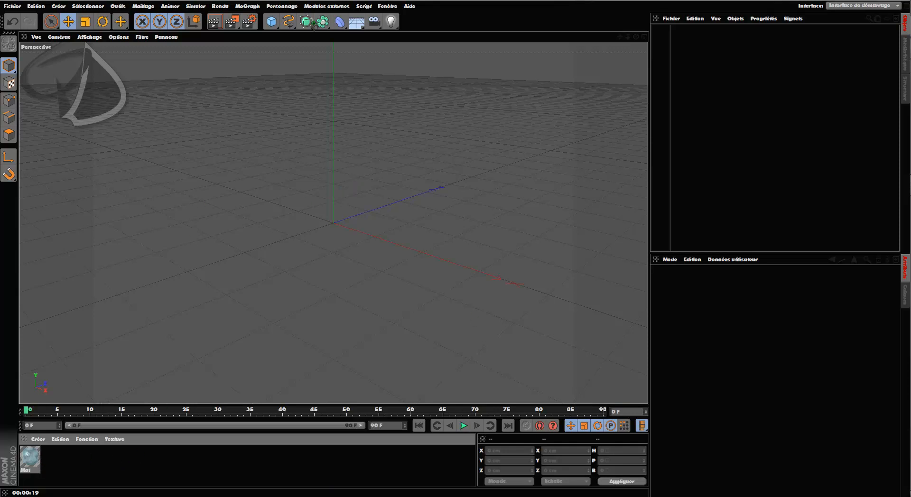
- Switch to the open scene Sans titre 2 and enable the Profondeur de champ effect in its render settings
left_click(392, 6)
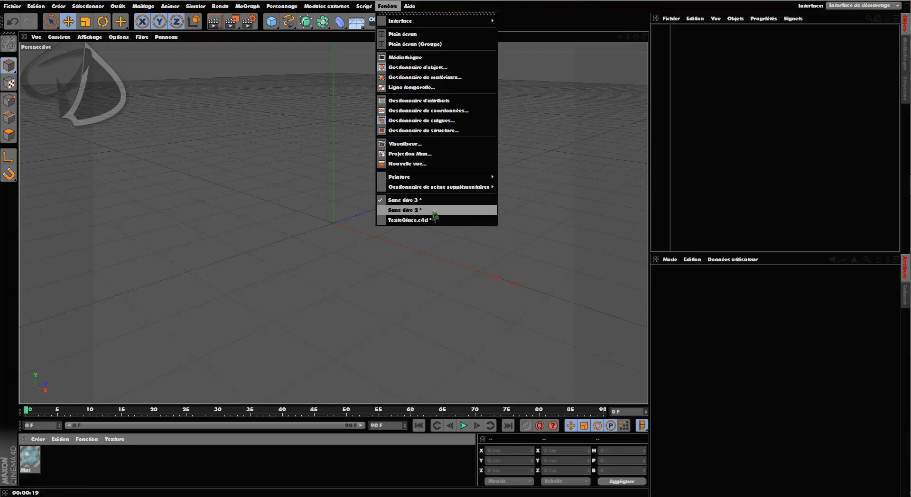
left_click(408, 211)
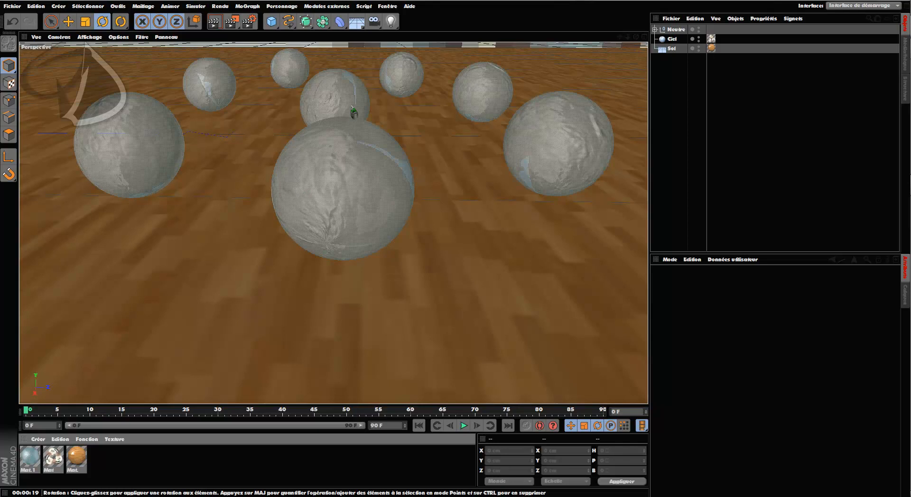
left_click(248, 20)
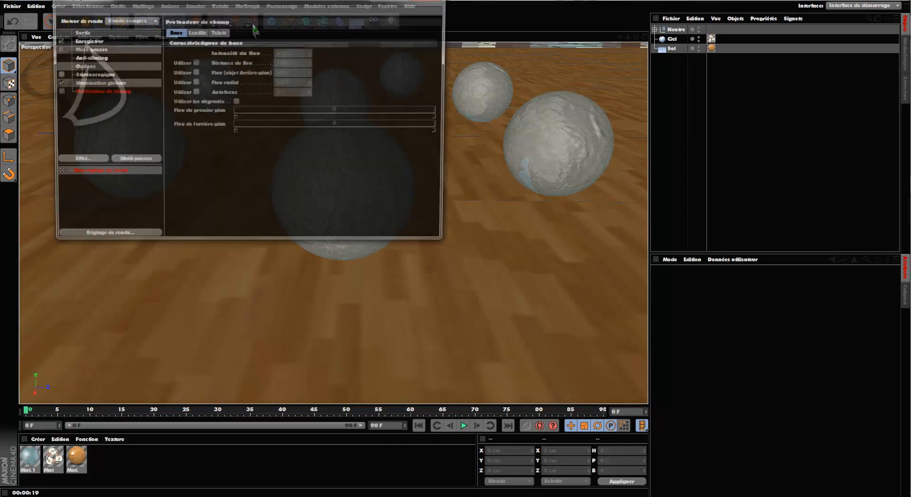
left_click(56, 92)
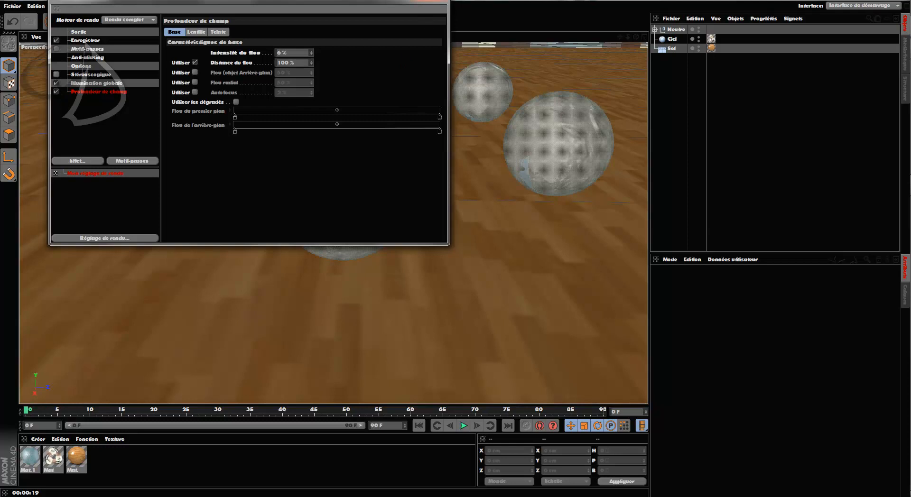
left_click(445, 8)
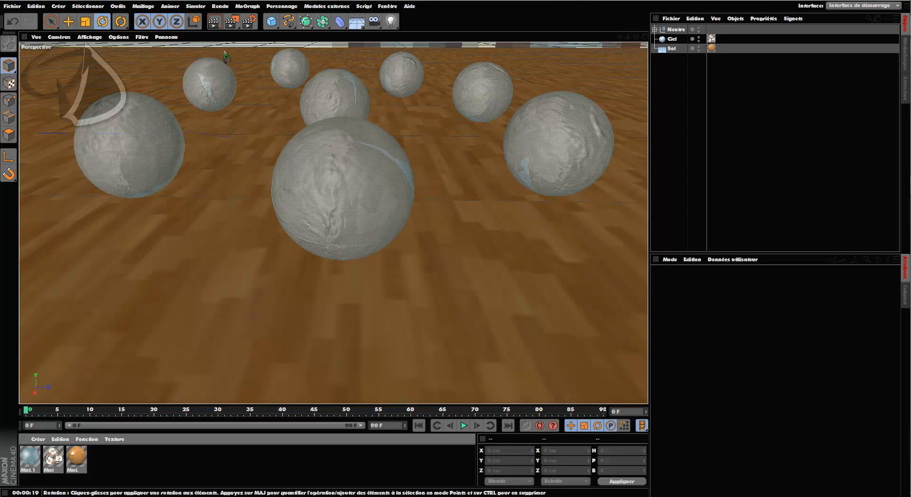
- Render the perspective view of the spheres on the wooden floor to examine the material
left_click(214, 22)
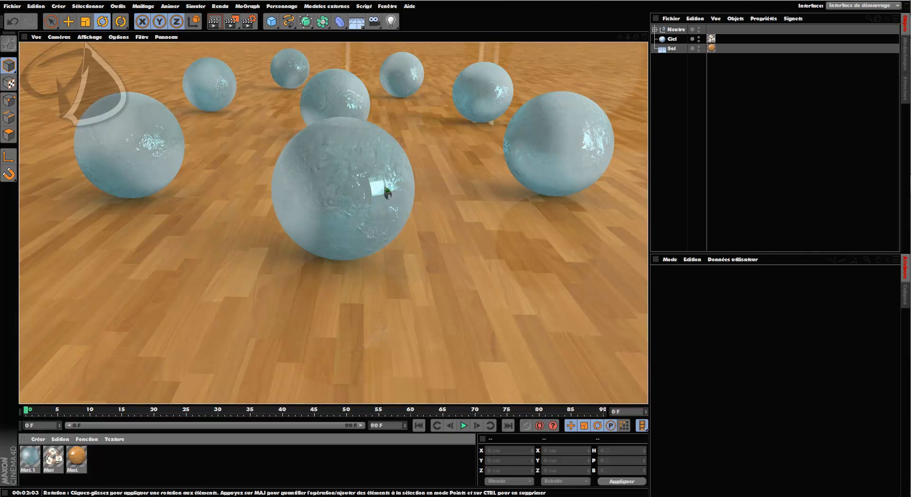
left_click_drag(42, 472, 355, 218)
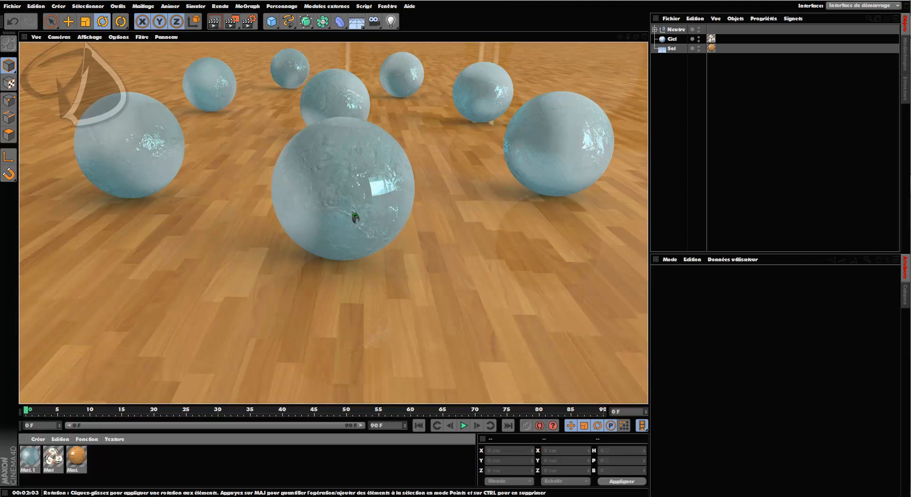